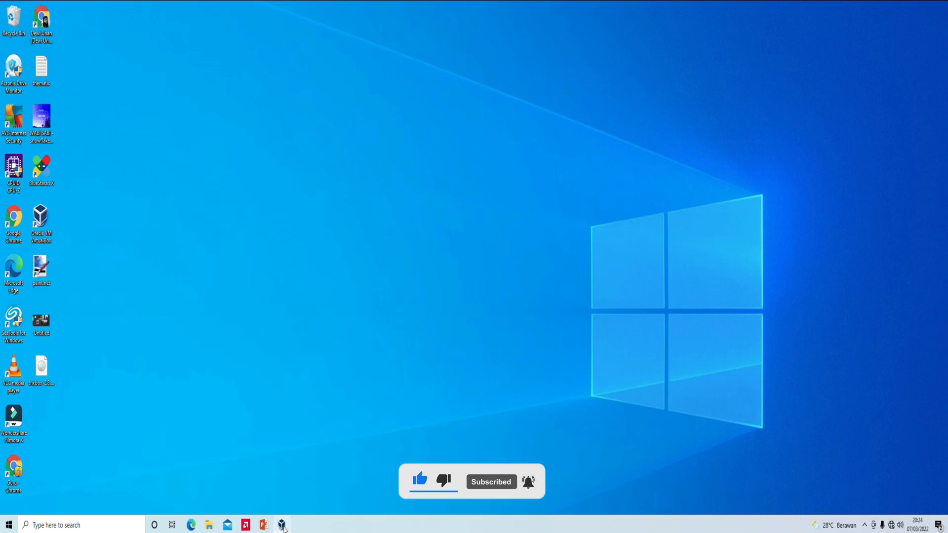
# - Create a new VM named 'Server PBX TrixBox', type Linux, version Other Linux (64-bit)
pyautogui.moveTo(490, 122); pyautogui.dragTo(491, 117)
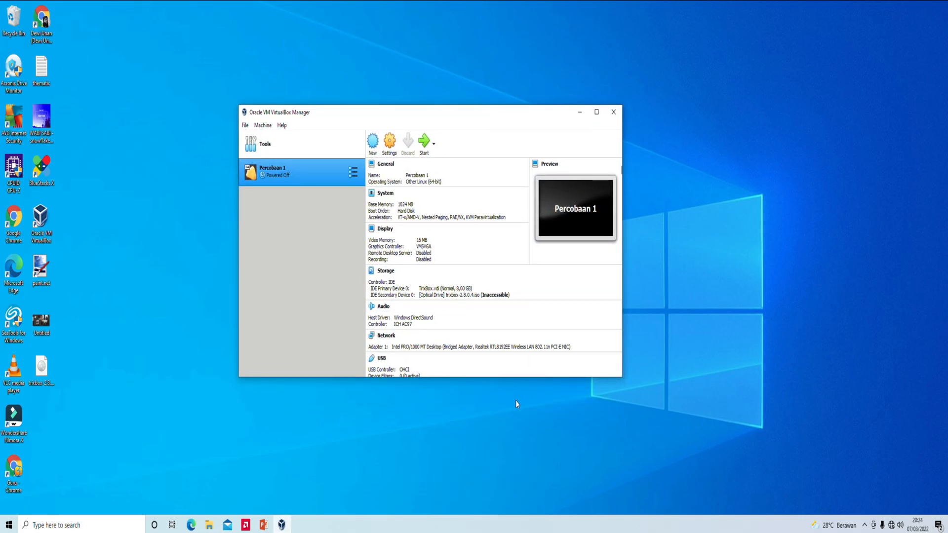
pyautogui.click(374, 145)
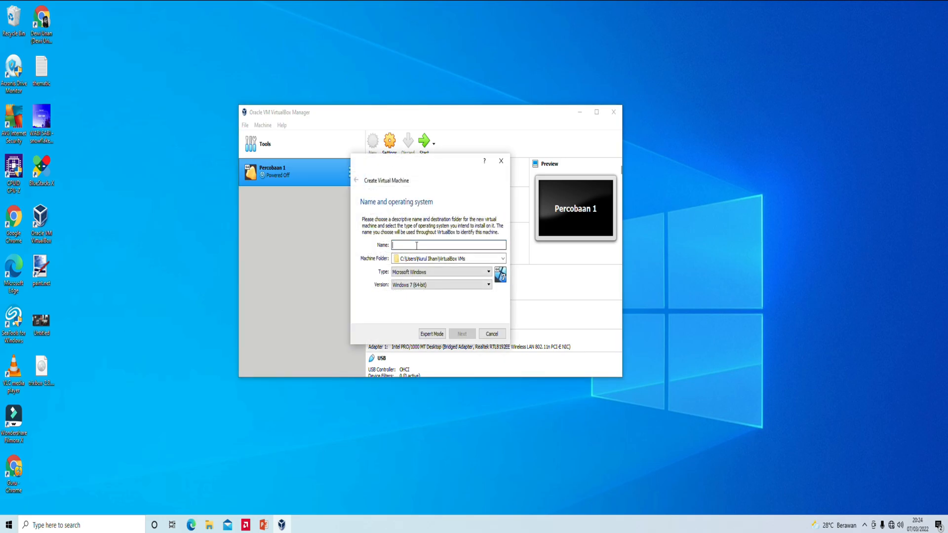
pyautogui.write('Server PBX TrixBox')
pyautogui.click(427, 272)
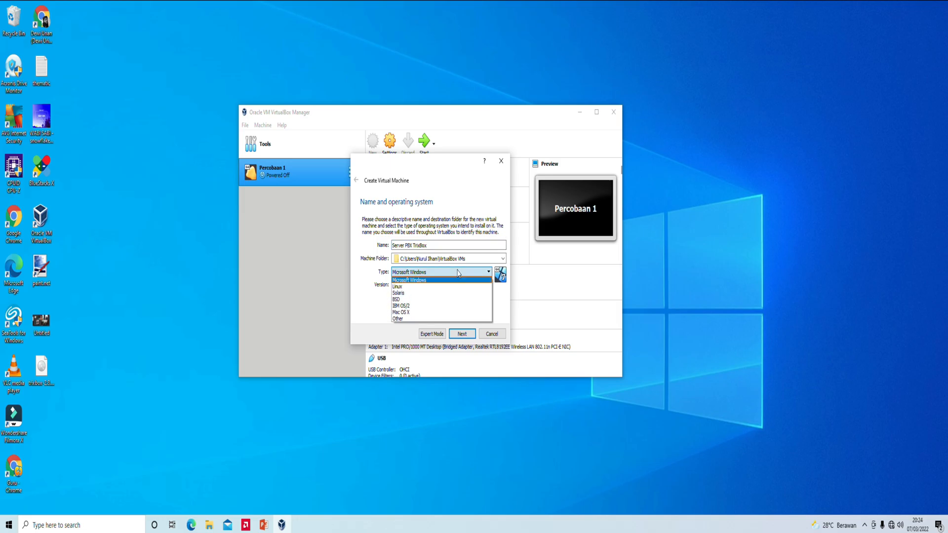
pyautogui.click(416, 287)
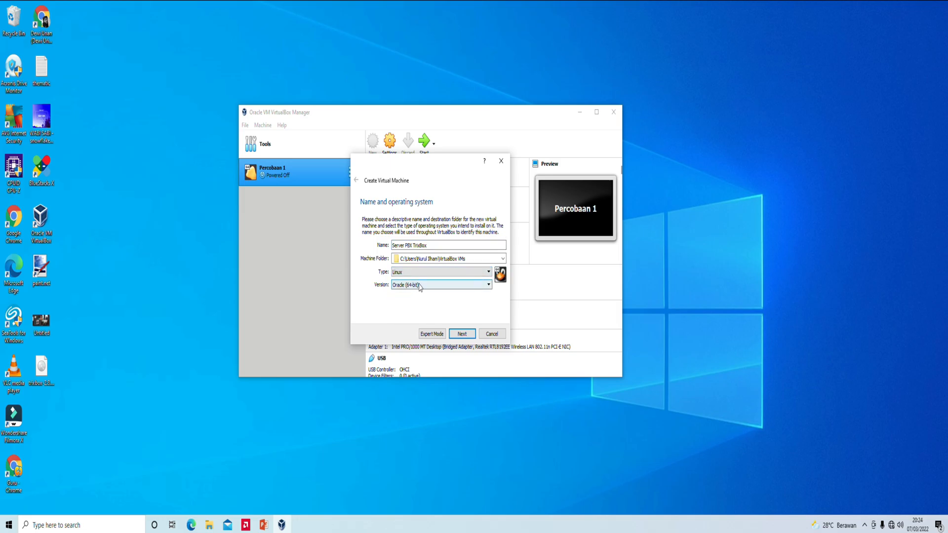
pyautogui.click(418, 285)
pyautogui.scroll(-4, 419, 327)
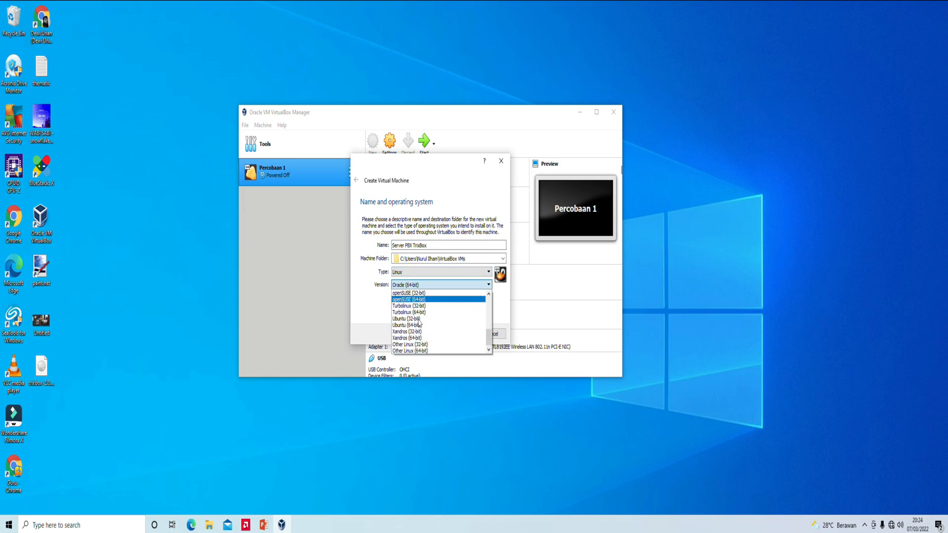
pyautogui.click(421, 351)
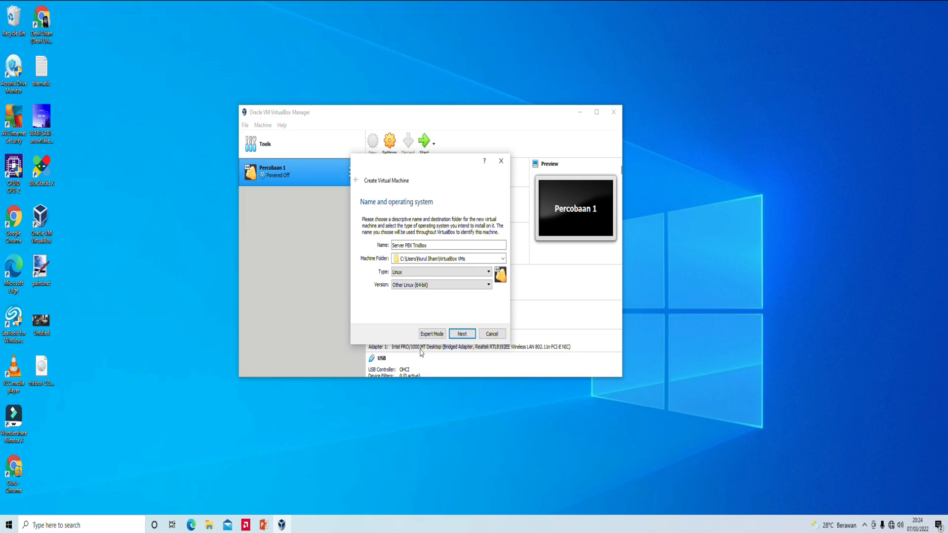
# - Set the machine's memory to 2048 MB and continue to the hard disk page
pyautogui.click(462, 334)
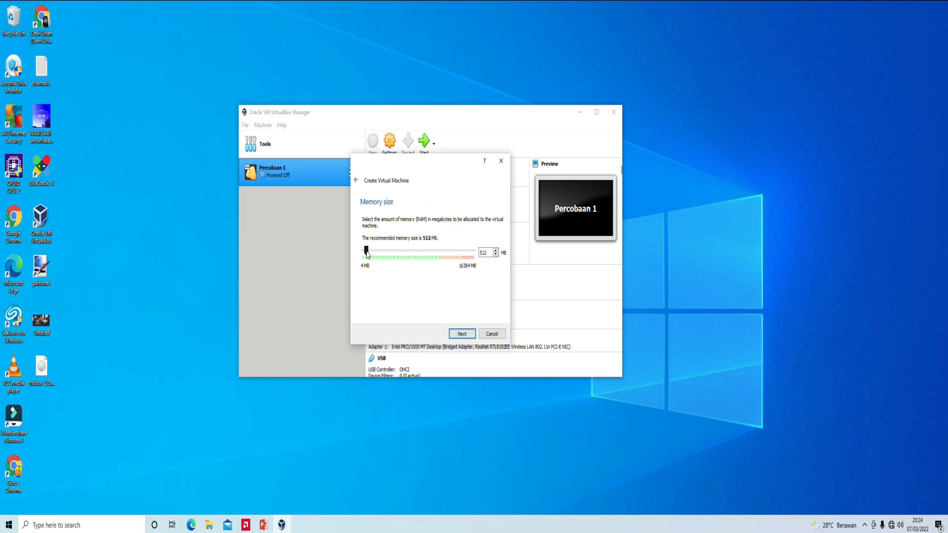
pyautogui.moveTo(366, 251); pyautogui.dragTo(379, 253)
pyautogui.moveTo(378, 252)
pyautogui.mouseDown()
pyautogui.moveTo(441, 253)
pyautogui.moveTo(378, 252)
pyautogui.mouseUp()
pyautogui.click(462, 335)
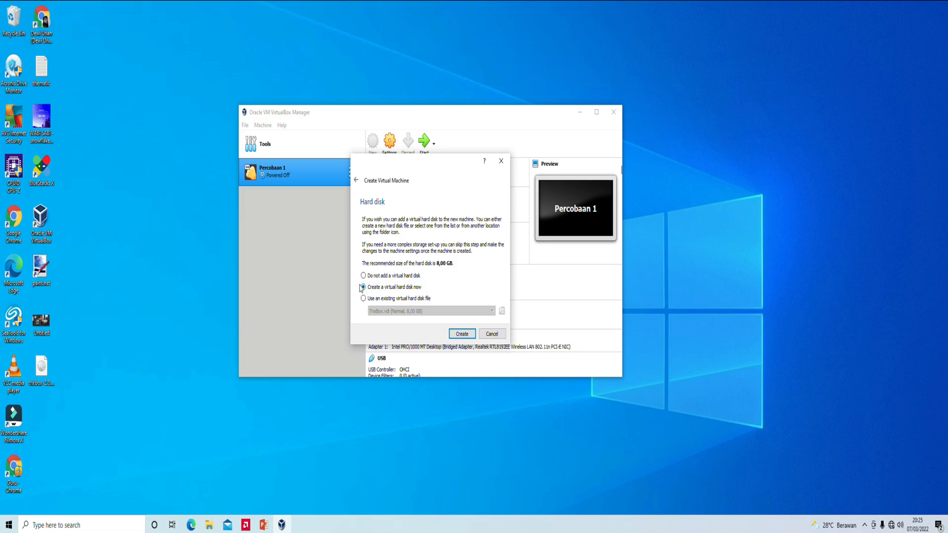
# - Create an 8 GB dynamically allocated VDI hard disk to finish the machine
pyautogui.click(463, 335)
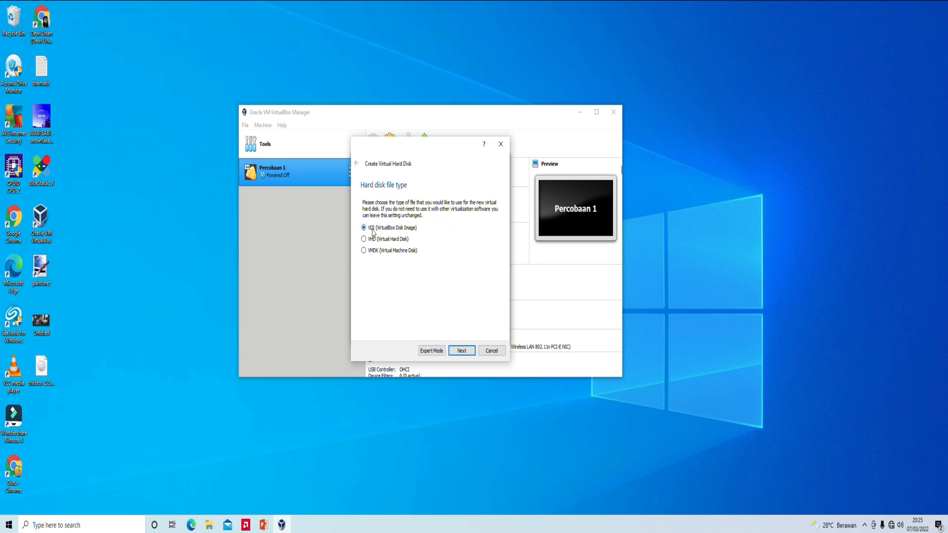
pyautogui.click(462, 351)
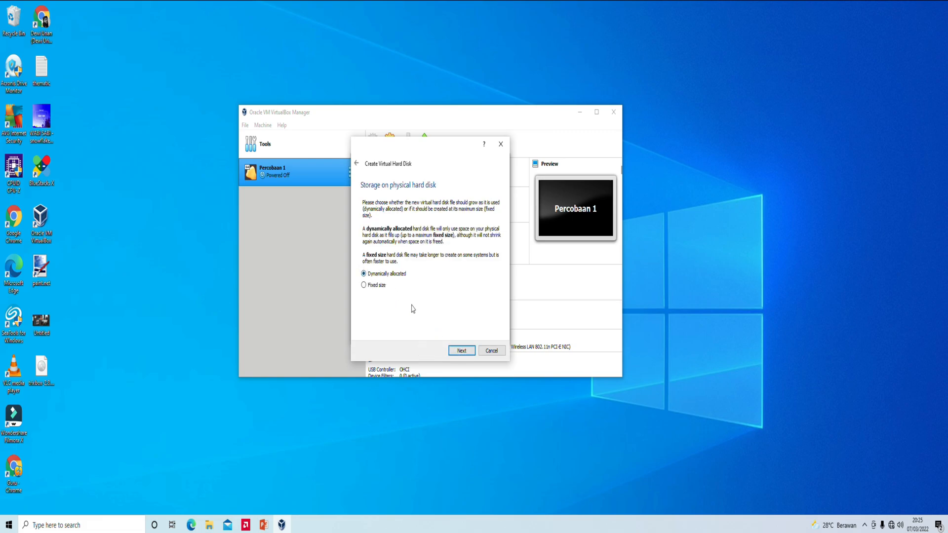
pyautogui.click(466, 351)
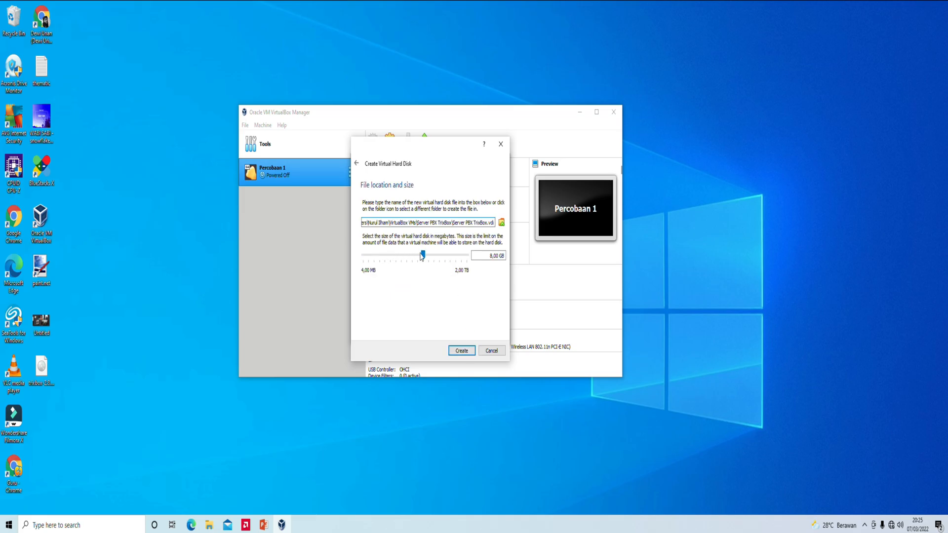
pyautogui.click(461, 351)
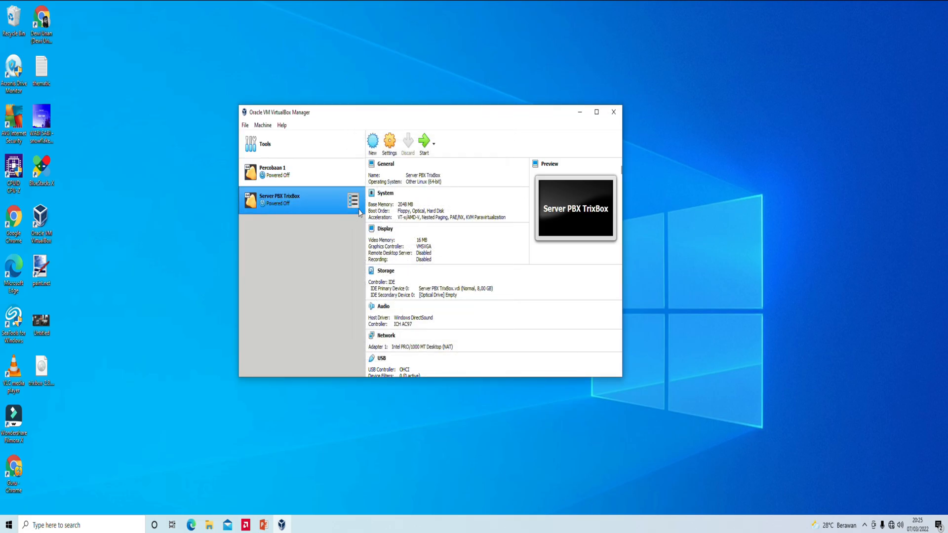
# - Set the network adapter to Bridged Adapter with promiscuous mode Allow All
pyautogui.click(390, 147)
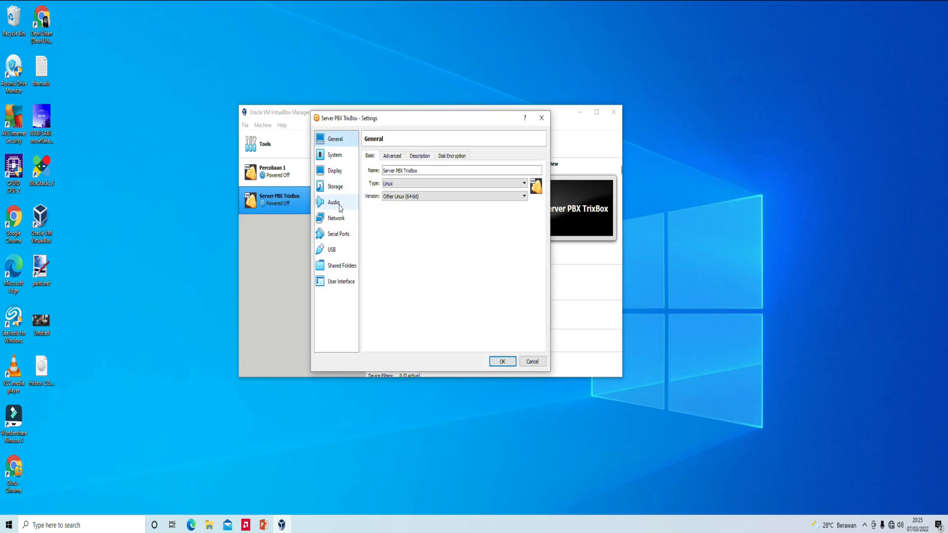
pyautogui.click(340, 221)
pyautogui.click(437, 183)
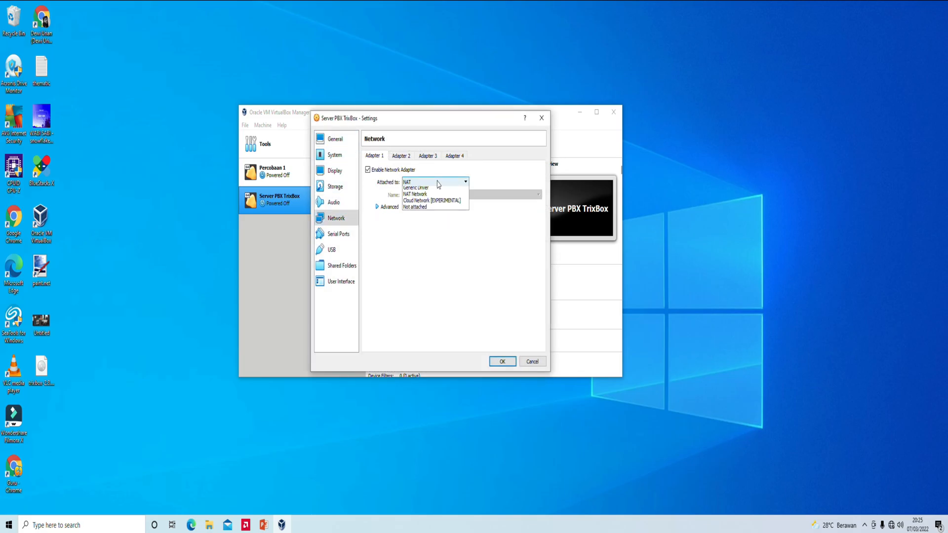
pyautogui.click(429, 197)
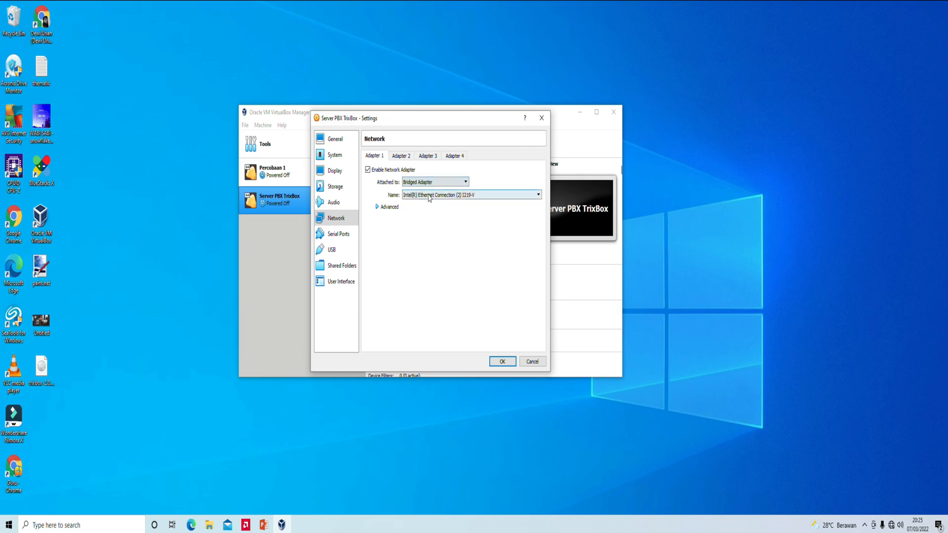
pyautogui.click(395, 208)
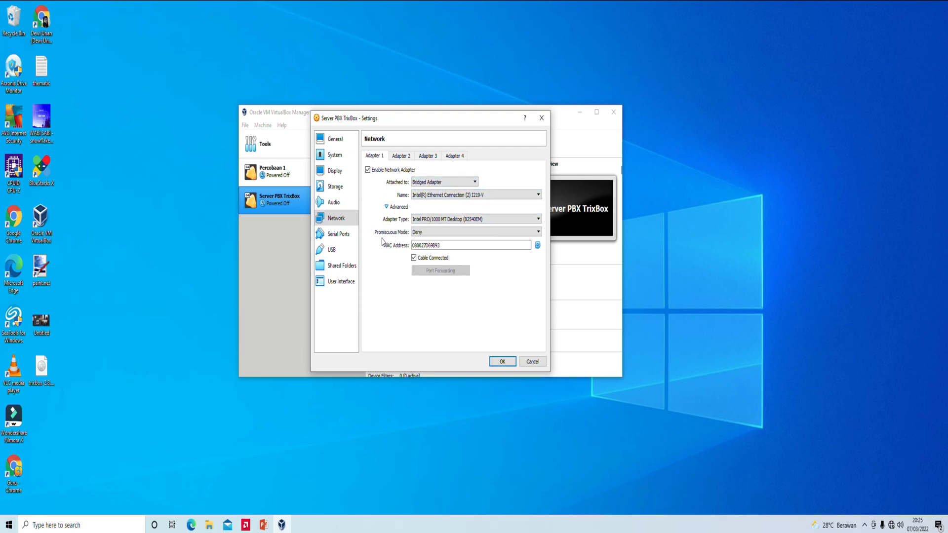
pyautogui.click(424, 233)
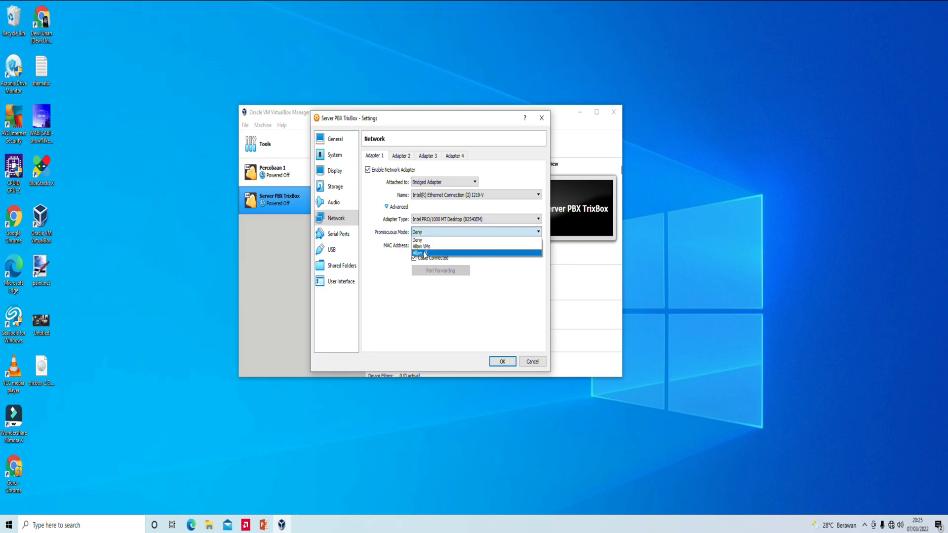
pyautogui.click(424, 254)
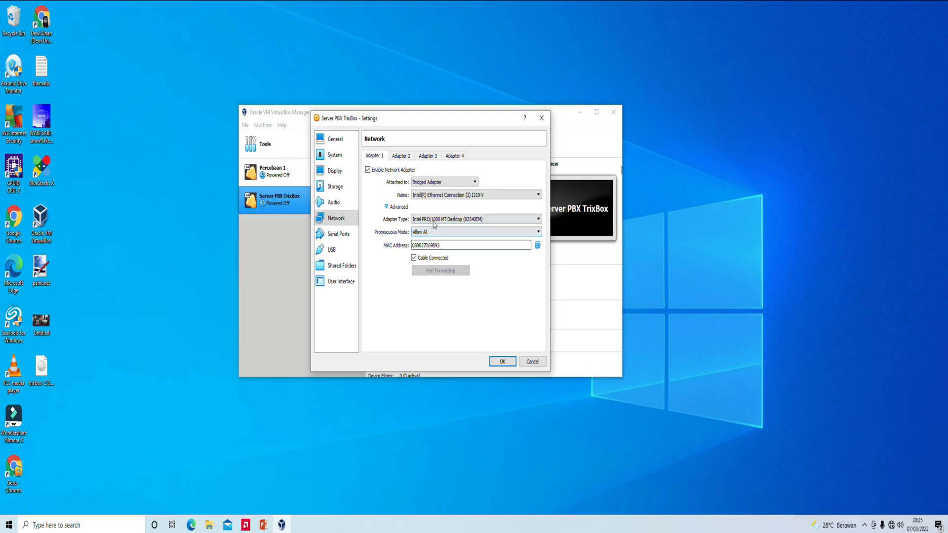
pyautogui.click(341, 190)
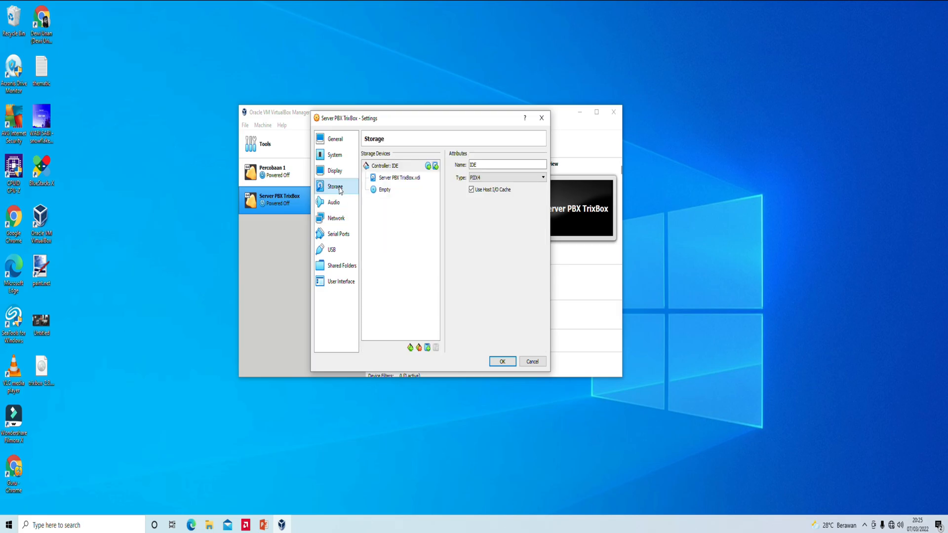
# - Mount trixbox-2.8.0.4.iso from the Desktop in the empty optical drive and save settings
pyautogui.click(396, 192)
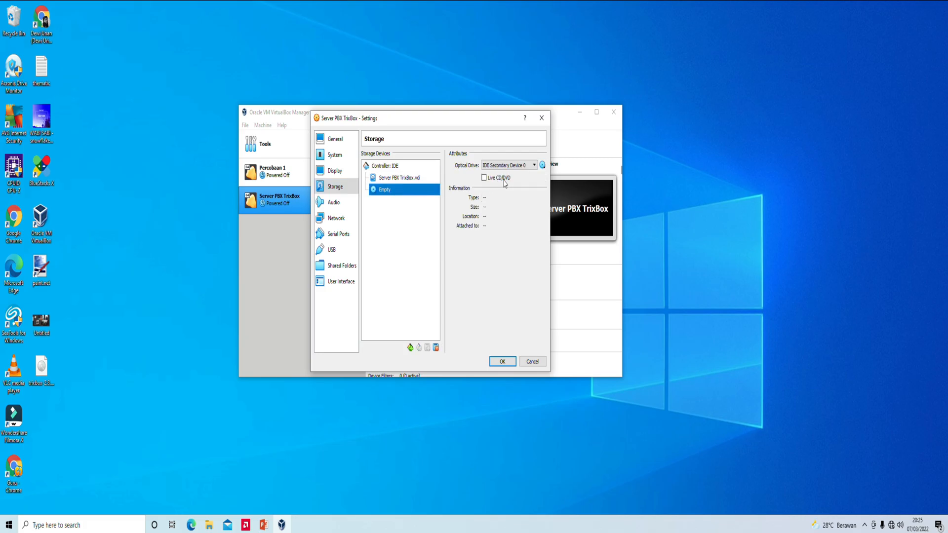
pyautogui.click(542, 165)
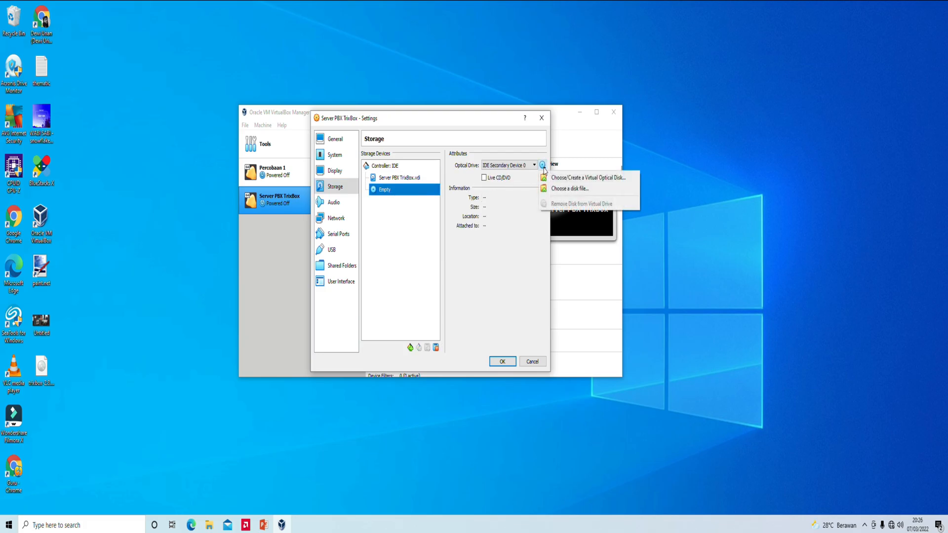
pyautogui.click(559, 178)
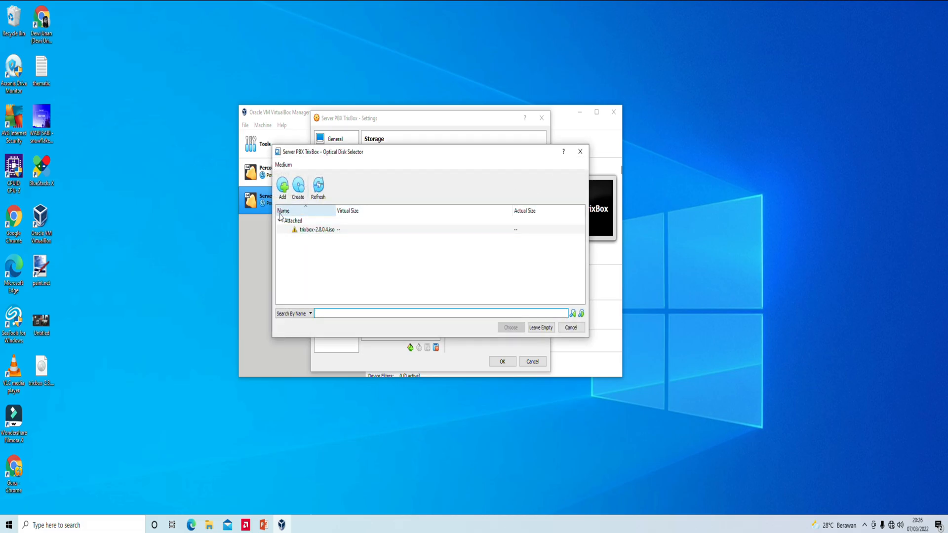
pyautogui.click(282, 186)
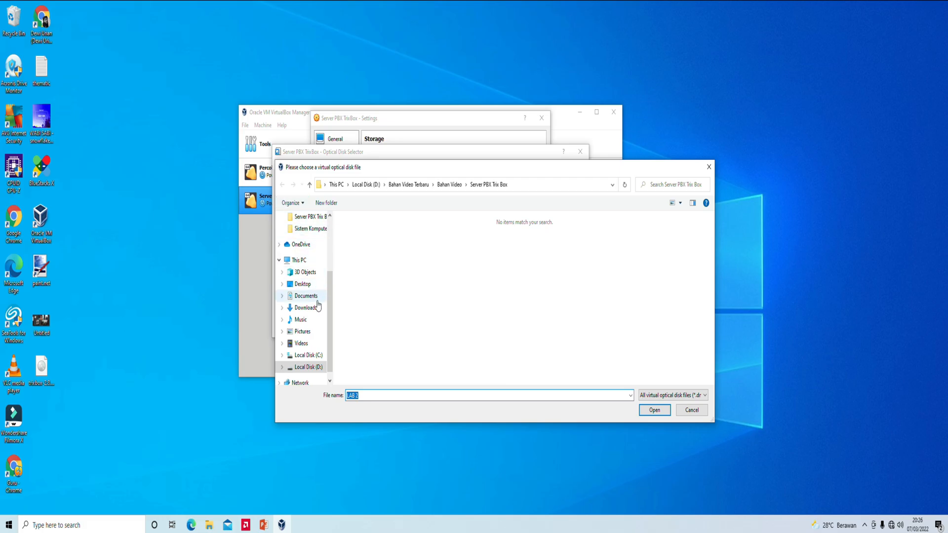
pyautogui.click(303, 285)
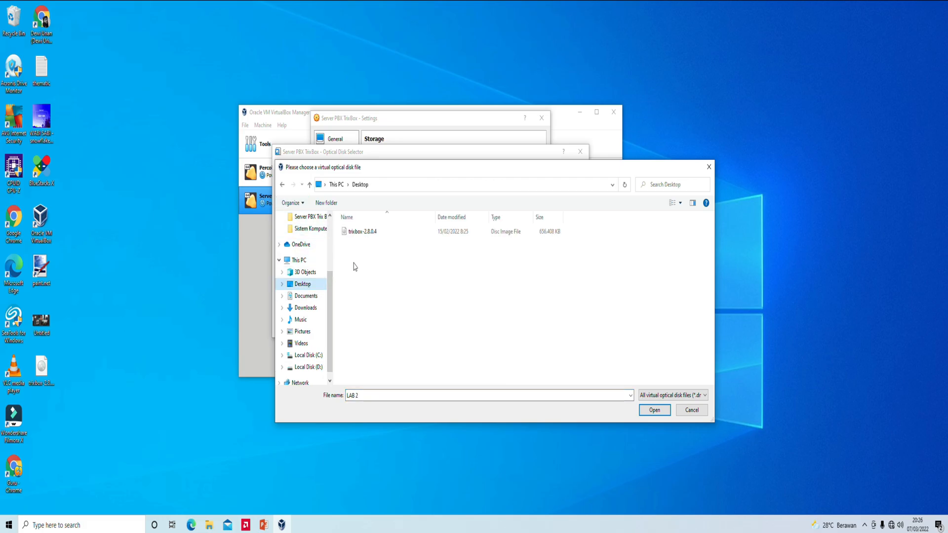
pyautogui.click(372, 234)
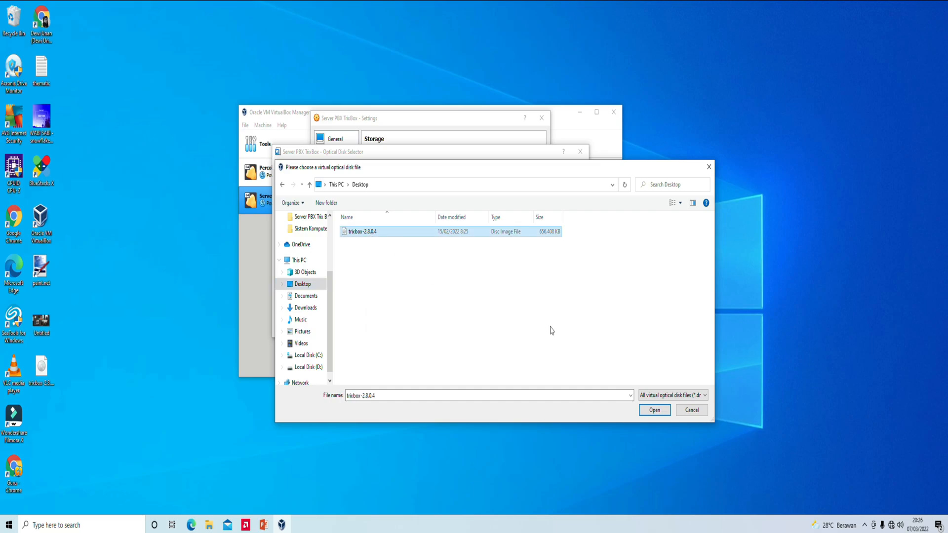
pyautogui.click(655, 411)
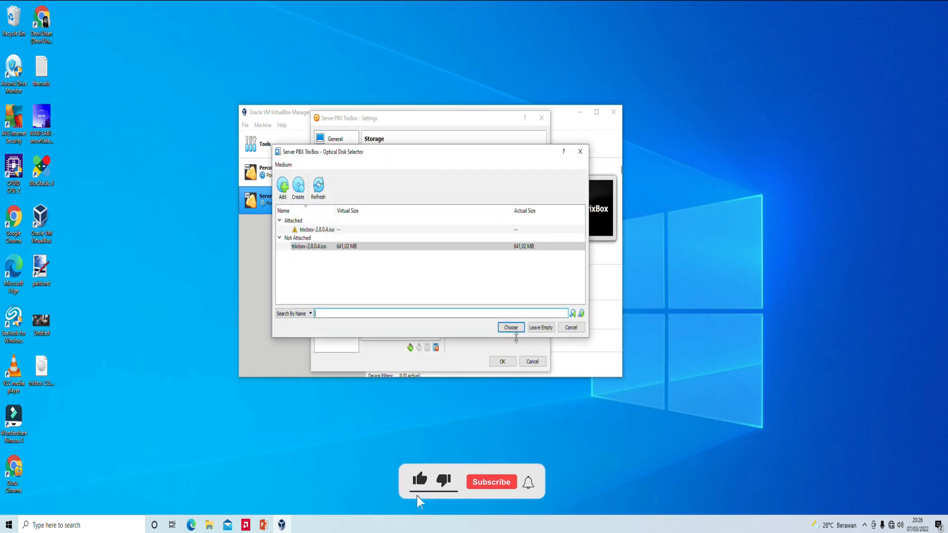
pyautogui.click(359, 251)
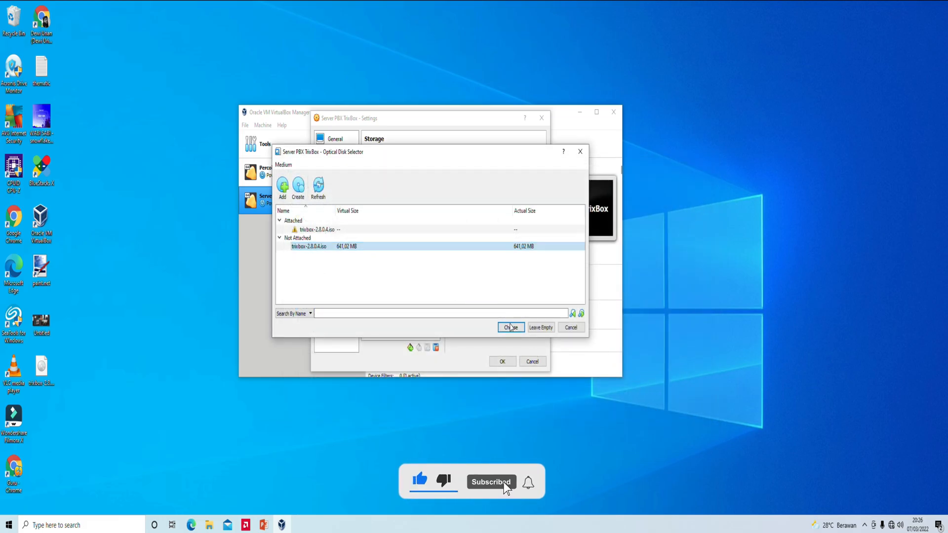
pyautogui.click(511, 328)
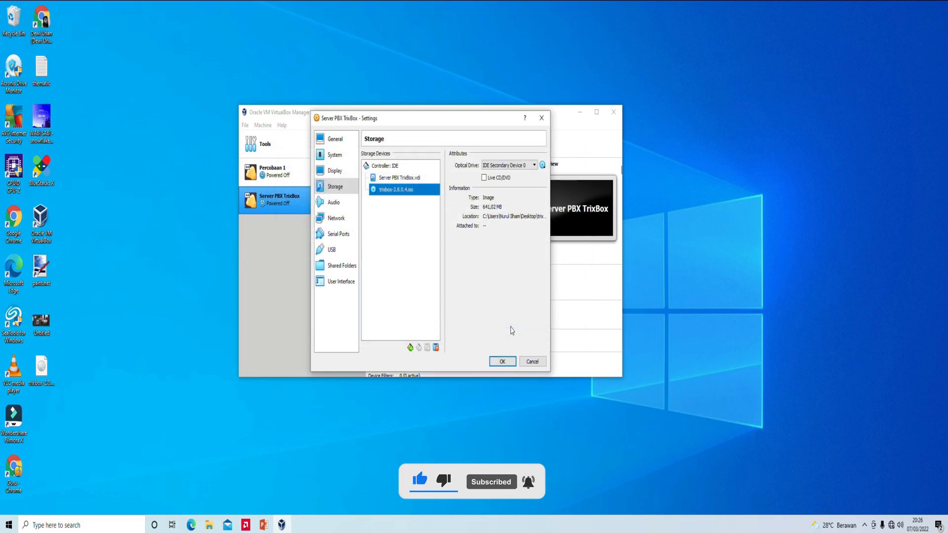
pyautogui.click(502, 362)
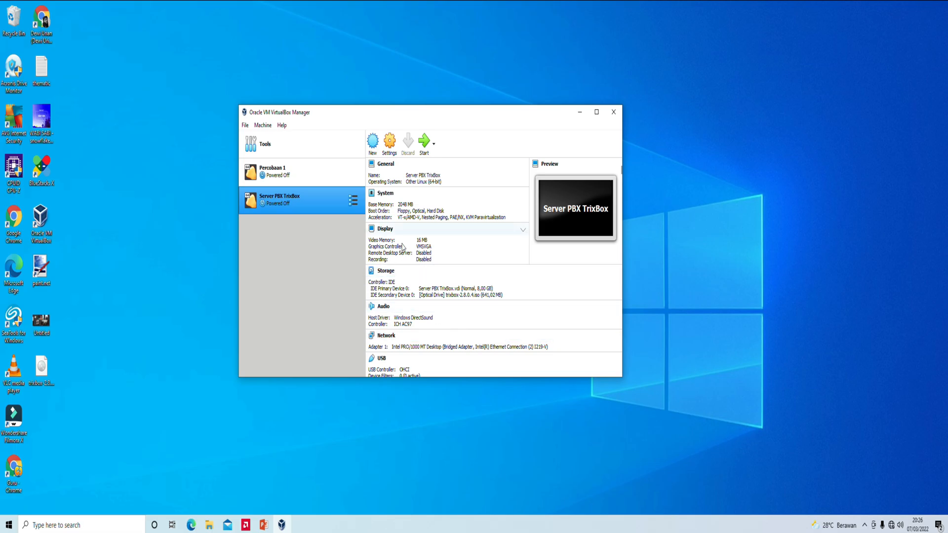
# - Start Server PBX TrixBox, boot the installer, and dismiss the capture and mouse-integration notices
pyautogui.click(420, 149)
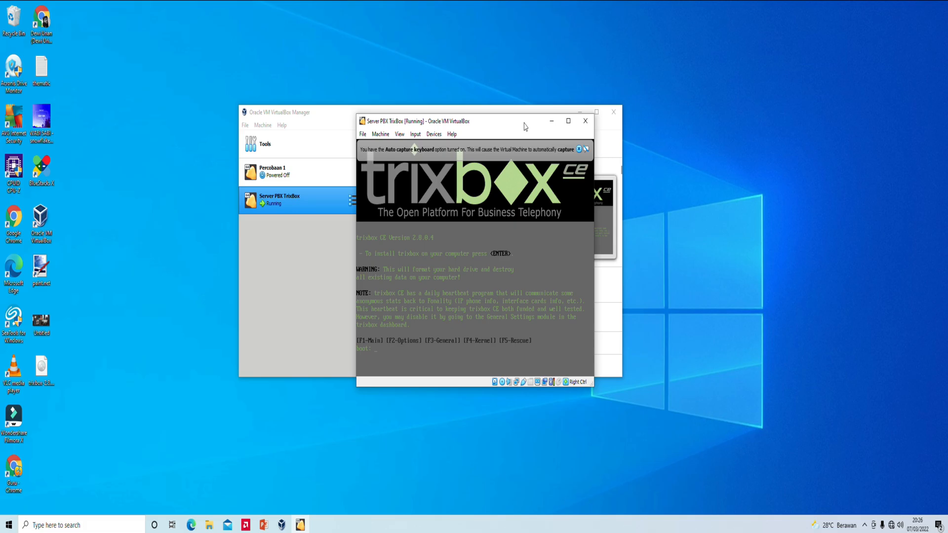
pyautogui.press('Return')
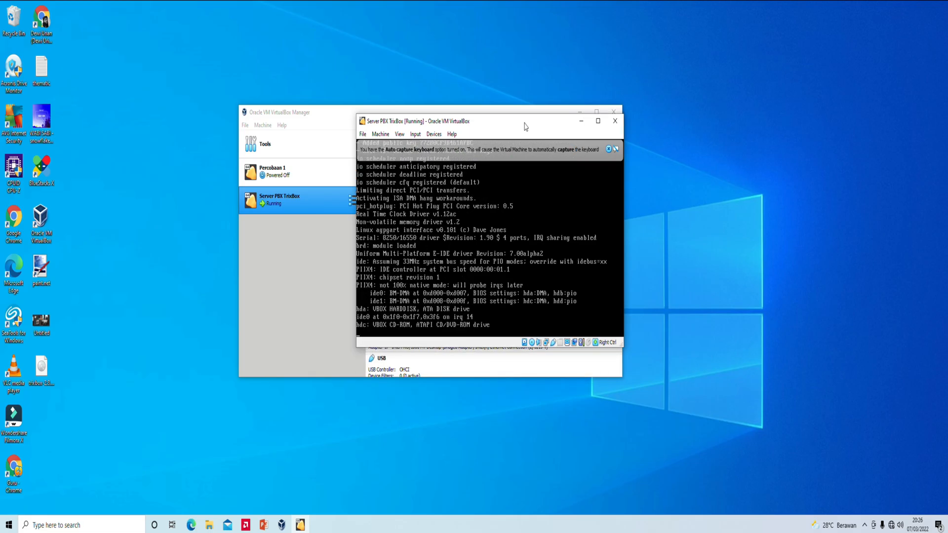
pyautogui.click(609, 149)
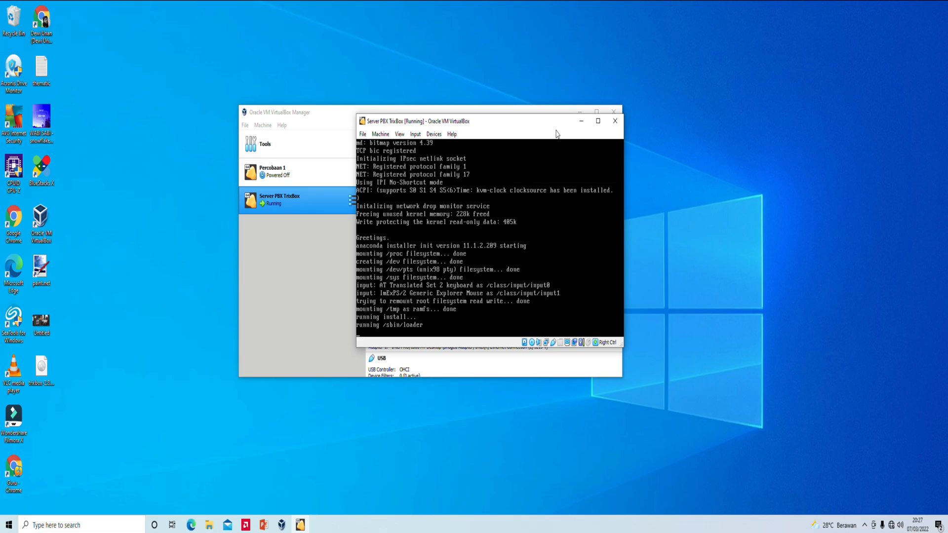
pyautogui.moveTo(553, 132); pyautogui.dragTo(536, 135)
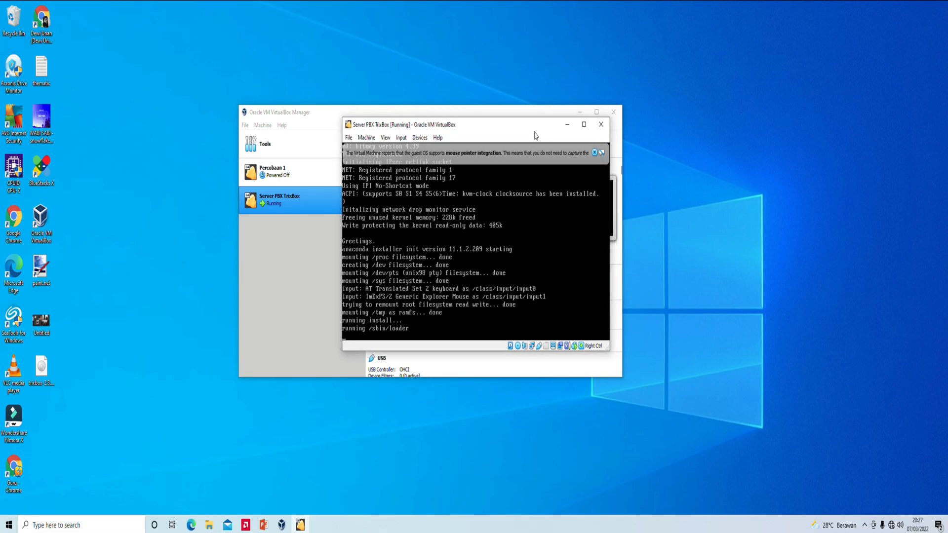
pyautogui.click(595, 153)
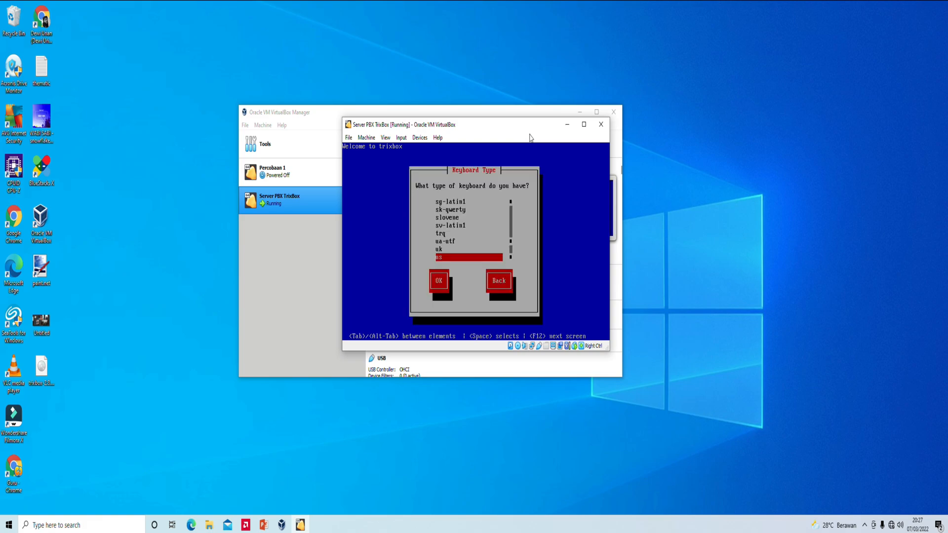
# - Keep the installer keyboard layout as us and confirm it
pyautogui.press('Up')
pyautogui.press('Down')
pyautogui.press('Tab')
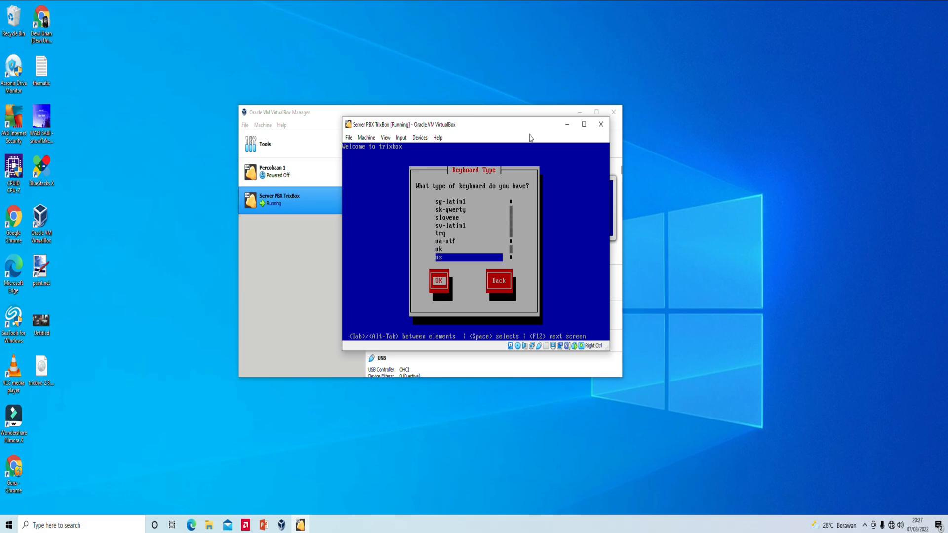
pyautogui.press('Return')
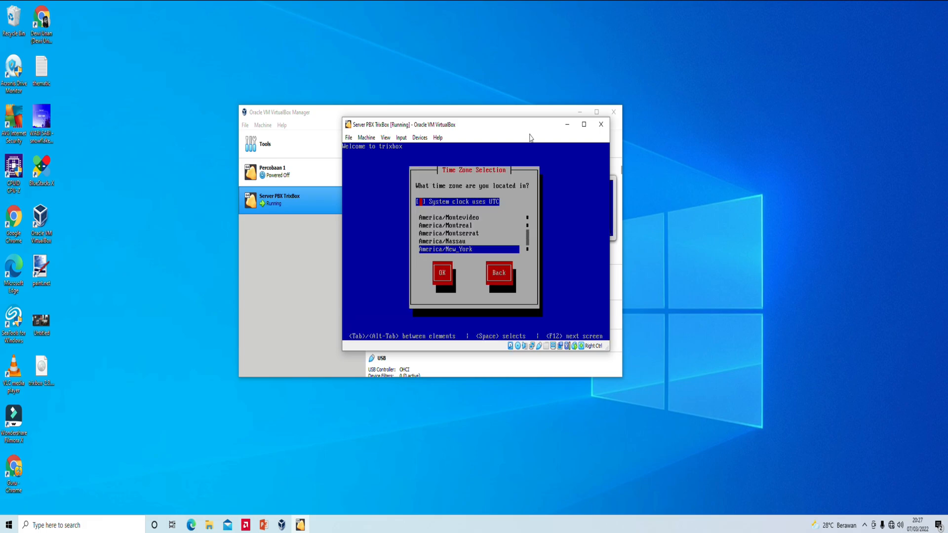
# - Choose Asia/Jakarta as the time zone and confirm it
pyautogui.press('Tab')
pyautogui.press('Down')
pyautogui.press('Down')
pyautogui.press('Down')
pyautogui.press('Down')
pyautogui.press('Down')
pyautogui.press('Down')
pyautogui.press('Down')
pyautogui.press('Down')
pyautogui.press('Down')
pyautogui.press('Down')
pyautogui.press('Down')
pyautogui.press('Down')
pyautogui.press('Down')
pyautogui.press('Down')
pyautogui.press('Down')
pyautogui.press('Down')
pyautogui.press('Down')
pyautogui.press('Down')
pyautogui.press('Down')
pyautogui.press('Down')
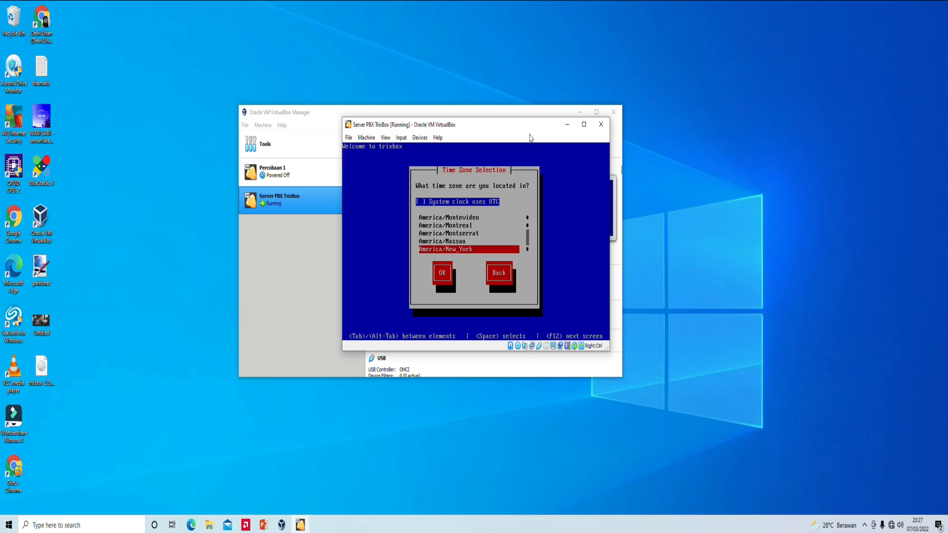
pyautogui.press('Down')
pyautogui.press('Down')
pyautogui.press('Down')
pyautogui.press('Down')
pyautogui.press('Down')
pyautogui.press('Down')
pyautogui.press('Down')
pyautogui.press('Down')
pyautogui.press('Down')
pyautogui.press('Down')
pyautogui.press('Down')
pyautogui.press('Down')
pyautogui.press('Down')
pyautogui.press('Down')
pyautogui.press('Down')
pyautogui.press('Down')
pyautogui.press('Down')
pyautogui.press('Down')
pyautogui.press('Down')
pyautogui.press('Down')
pyautogui.press('Down')
pyautogui.press('Down')
pyautogui.press('Down')
pyautogui.press('Down')
pyautogui.press('Down')
pyautogui.press('Down')
pyautogui.press('Down')
pyautogui.press('Down')
pyautogui.press('Down')
pyautogui.press('Down')
pyautogui.press('Down')
pyautogui.press('Down')
pyautogui.press('Down')
pyautogui.press('Down')
pyautogui.press('Down')
pyautogui.press('Down')
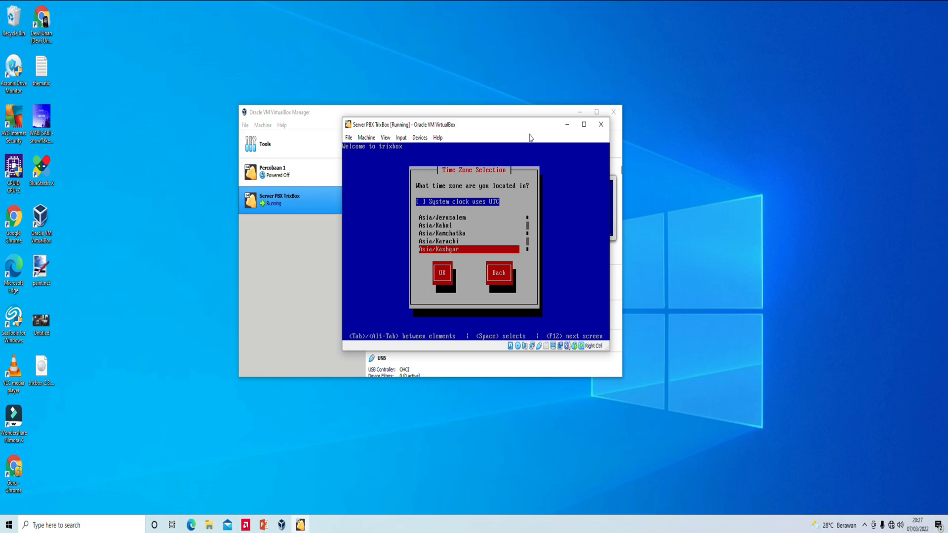
pyautogui.press('Up')
pyautogui.press('Up')
pyautogui.press('Up')
pyautogui.press('Up')
pyautogui.press('Up')
pyautogui.press('Up')
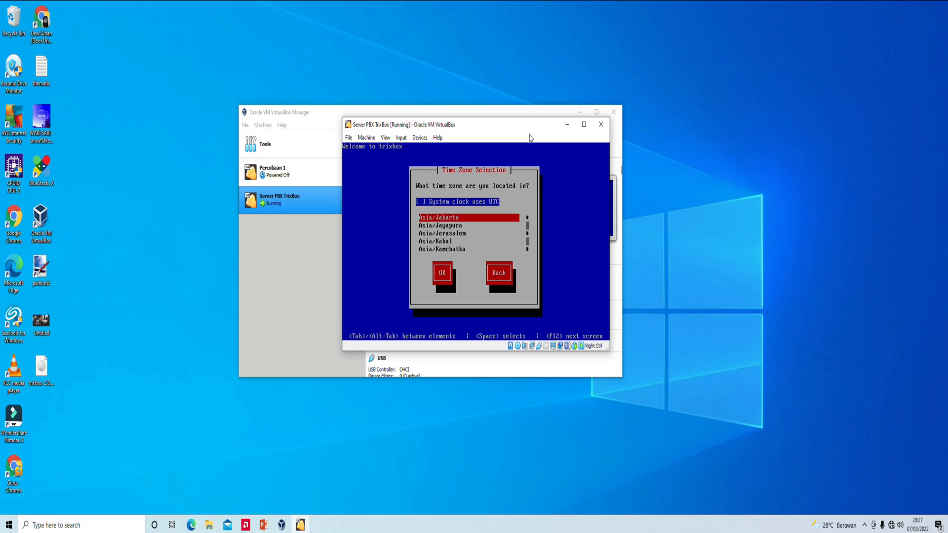
pyautogui.press('Tab')
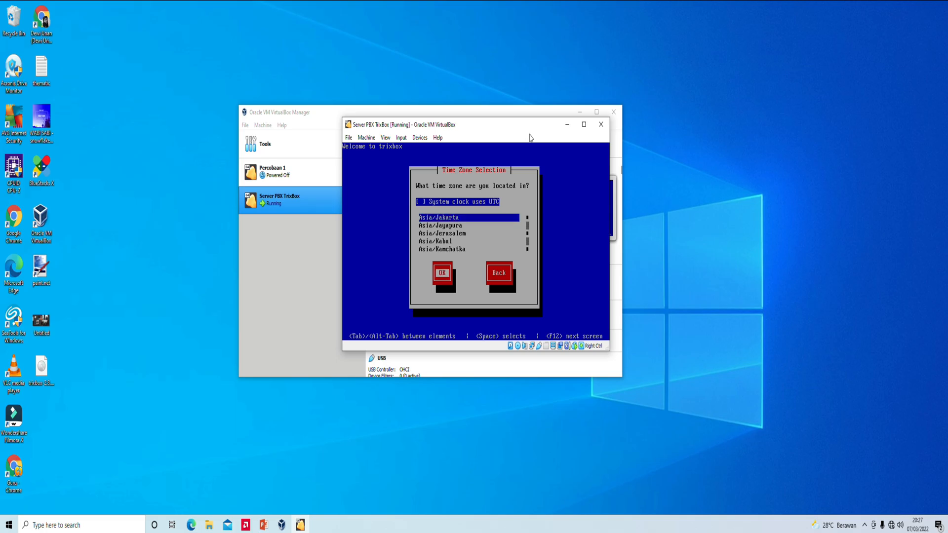
pyautogui.press('Return')
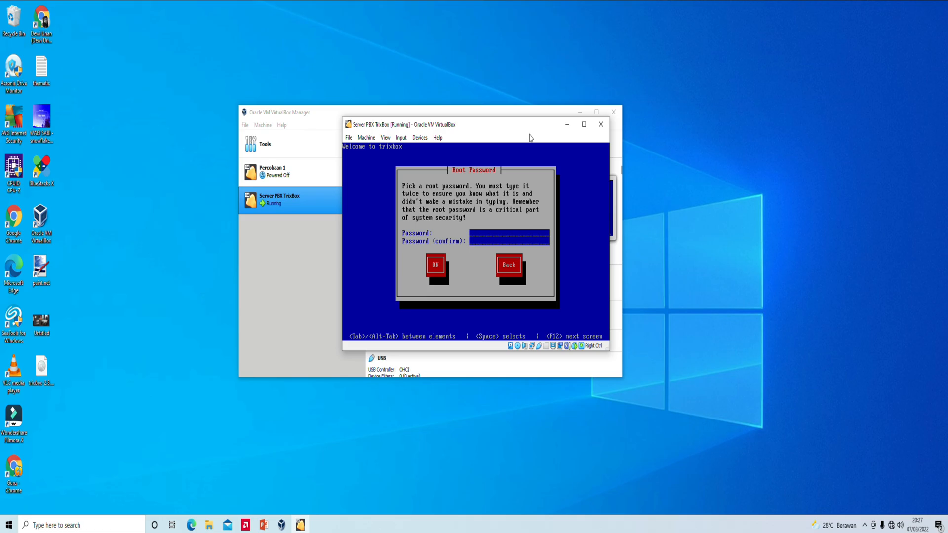
# - Enter the root password to start installation, then close the VM window after reboot
pyautogui.write('*****')
pyautogui.press('Tab')
pyautogui.press('Return')
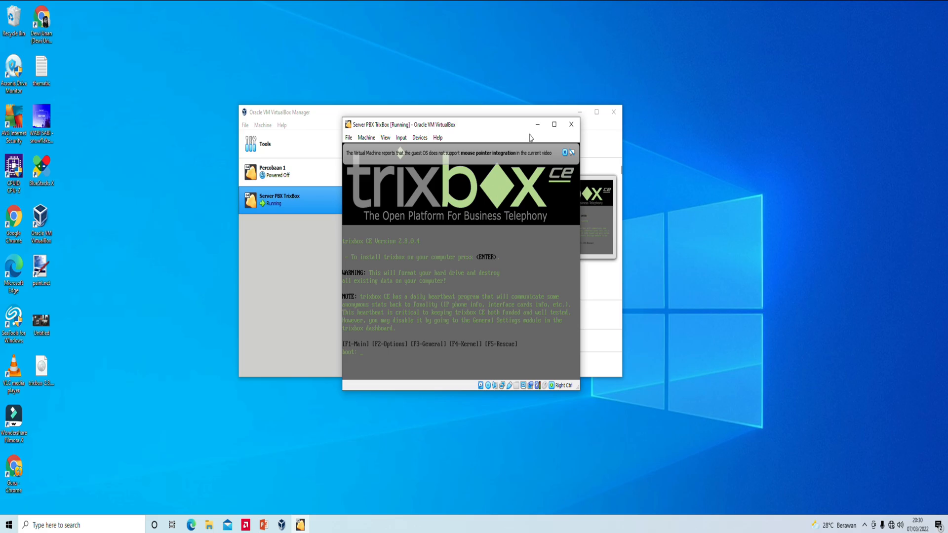
pyautogui.click(576, 129)
# - Power off the VM, remove Floppy and Optical from the boot order, and restart it
pyautogui.click(469, 269)
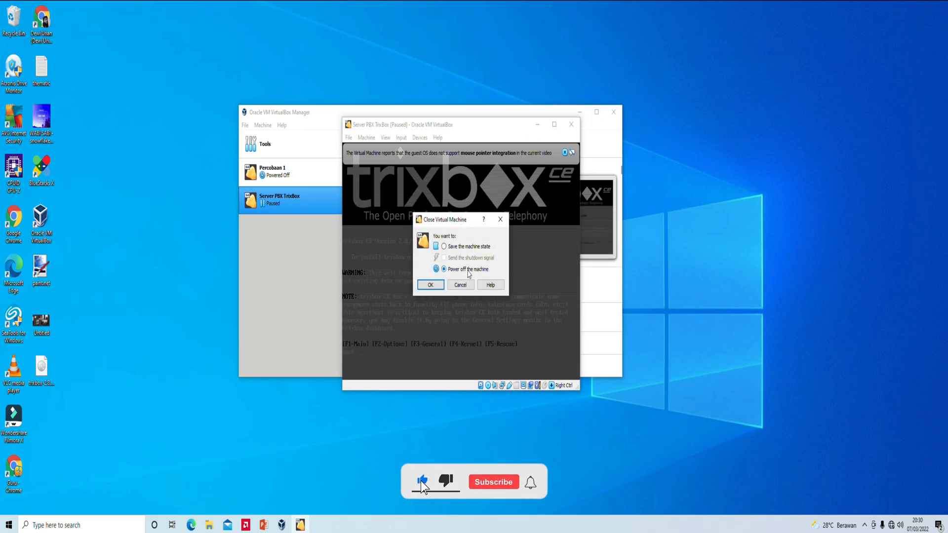
pyautogui.click(437, 288)
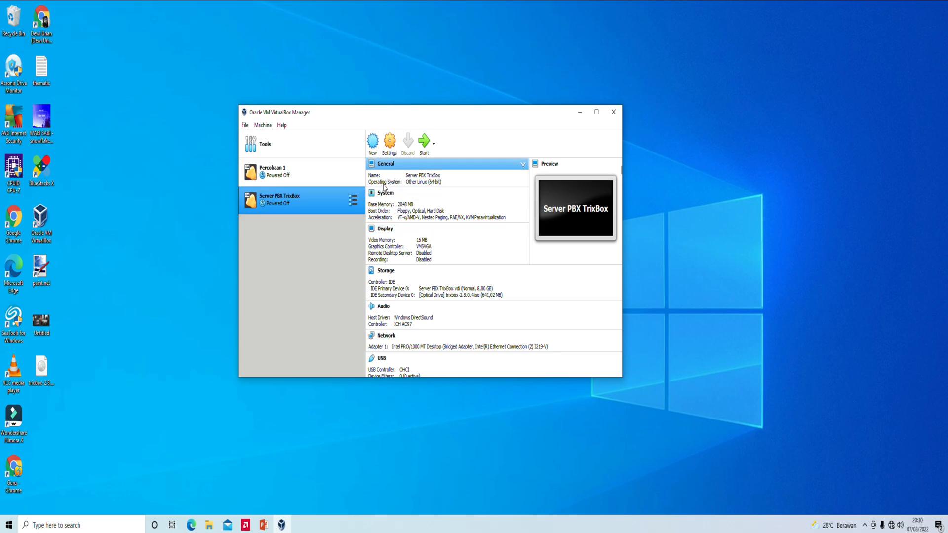
pyautogui.click(391, 143)
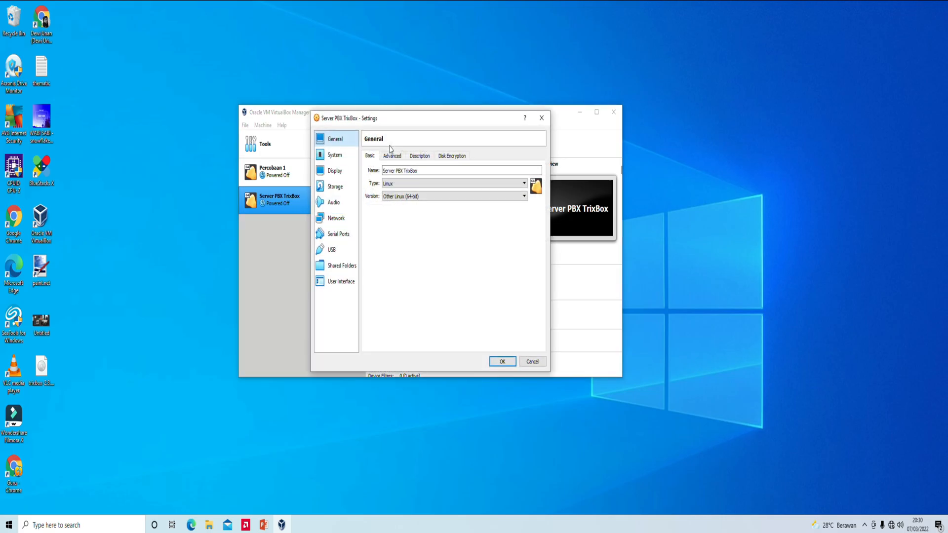
pyautogui.click(338, 157)
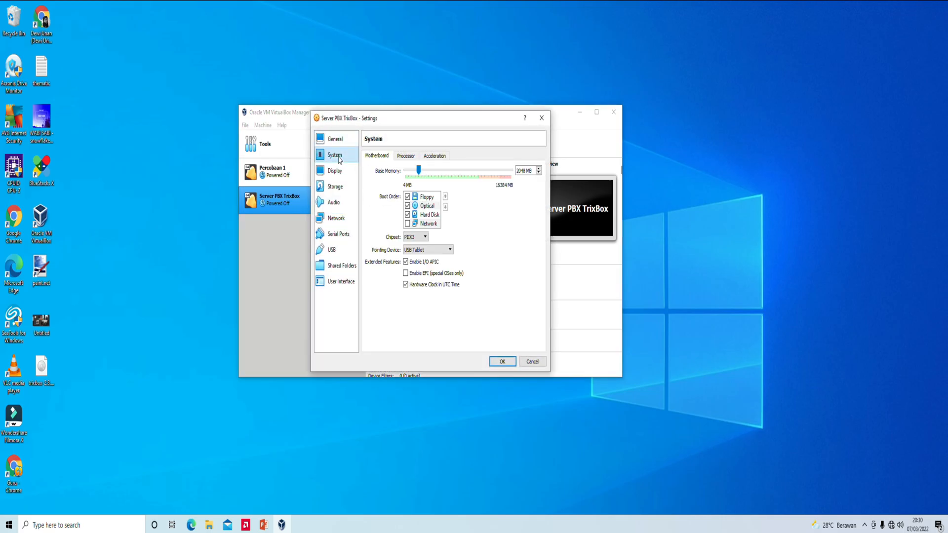
pyautogui.click(408, 197)
pyautogui.click(409, 208)
pyautogui.click(502, 361)
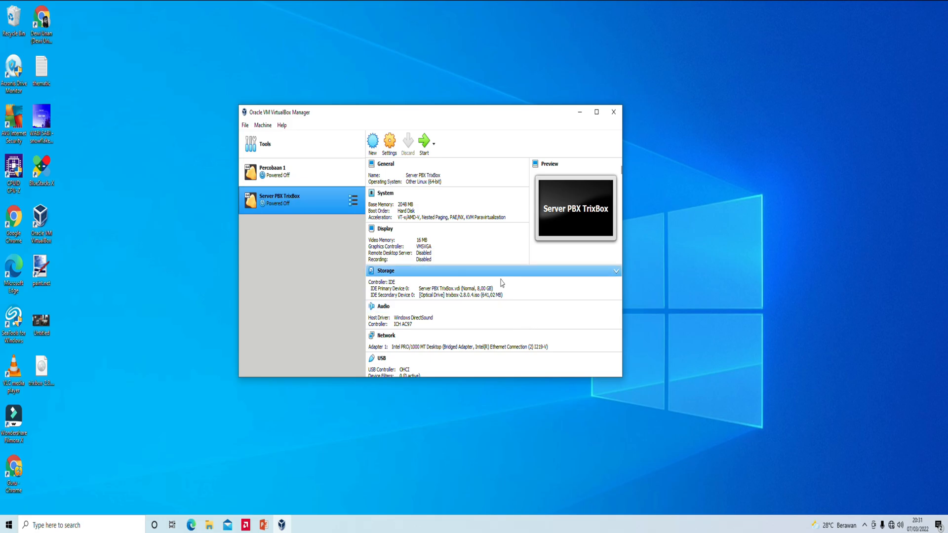
pyautogui.click(423, 151)
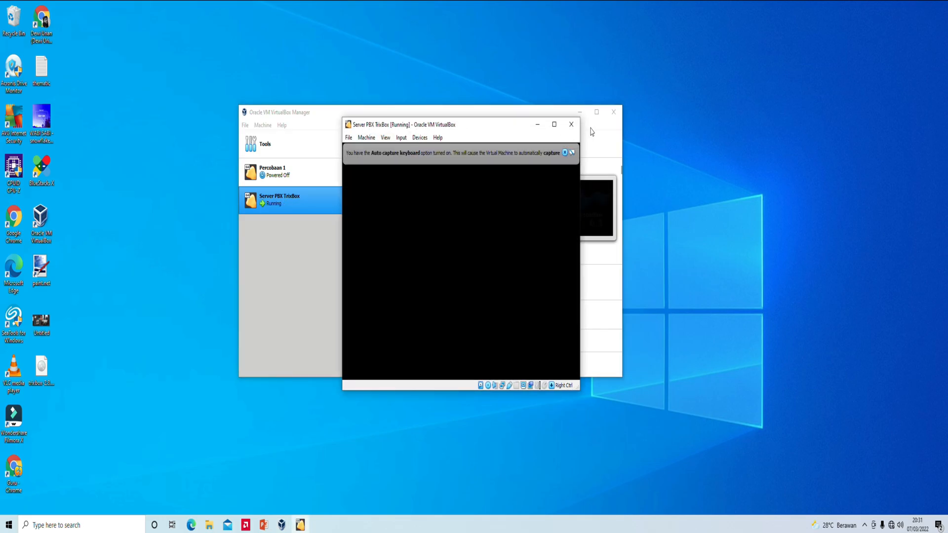
# - Dismiss the auto-capture notice and reposition the VM window while trixbox boots
pyautogui.click(565, 153)
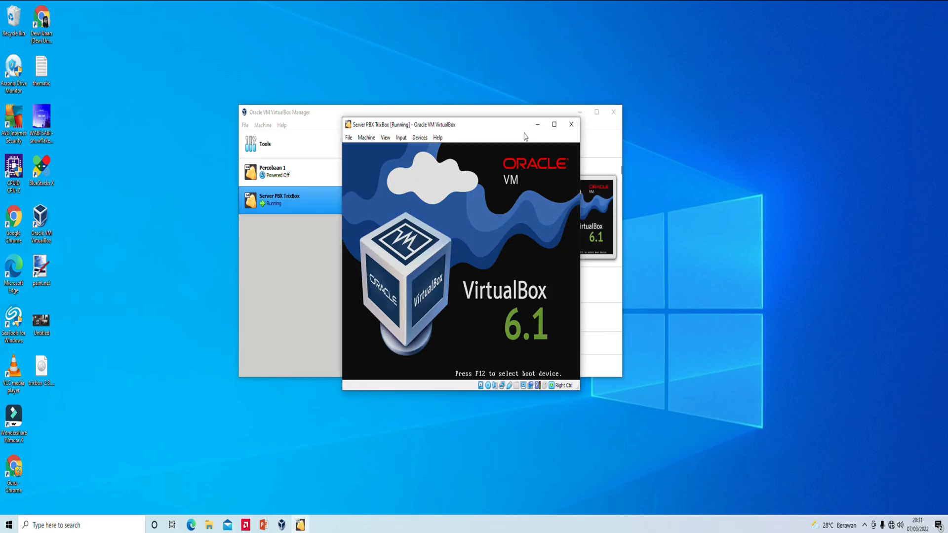
pyautogui.moveTo(503, 131); pyautogui.dragTo(483, 124)
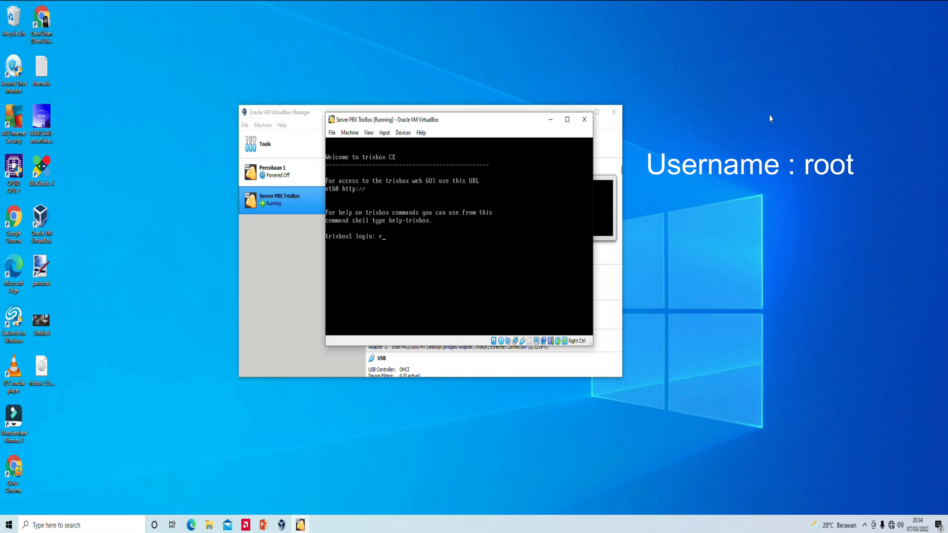
# - Log into the trixbox console as root with the root password
pyautogui.write('ot')
pyautogui.press('Return')
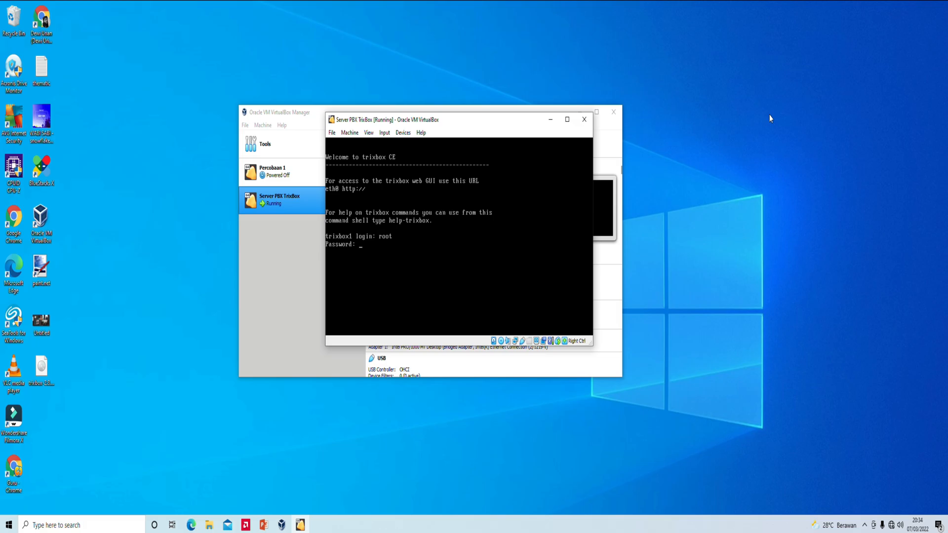
pyautogui.press('Return')
# - Run system-config-network to reach its Select Action menu
pyautogui.write('system-config')
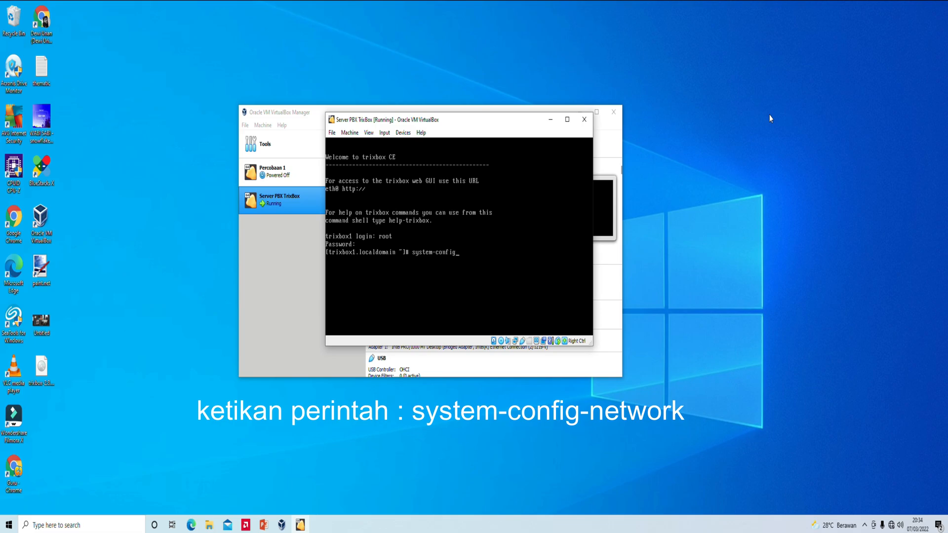
pyautogui.write('work')
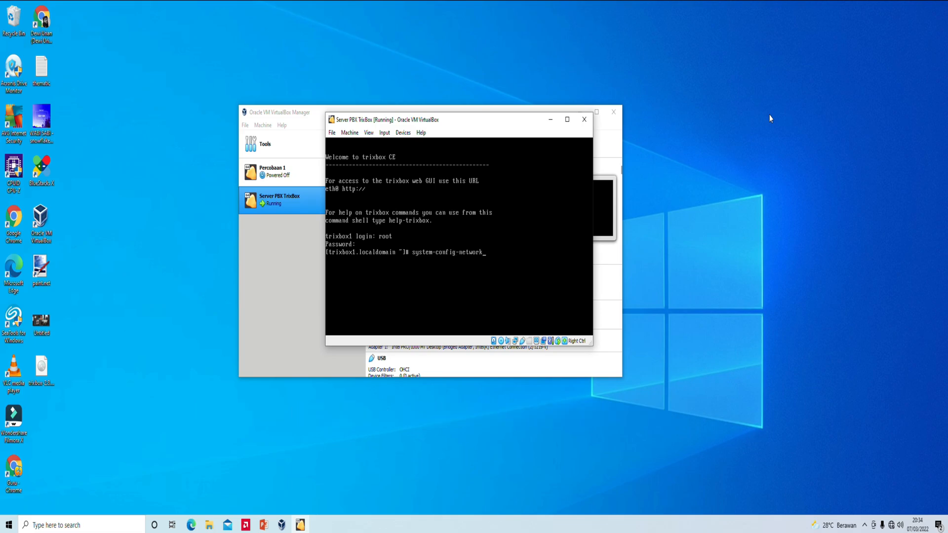
pyautogui.press('Return')
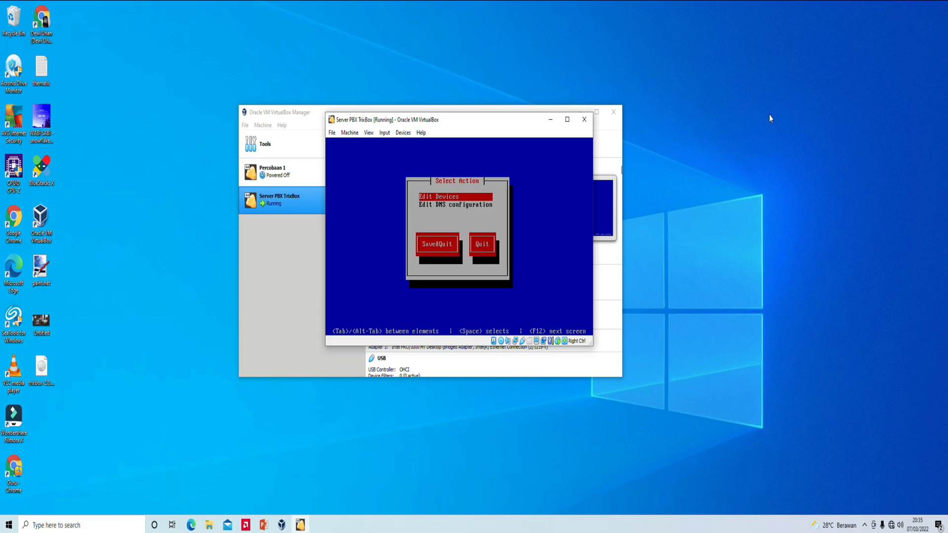
# - Edit eth0, turn off Use DHCP, and begin the Static IP with '192.168.'
pyautogui.press('Return')
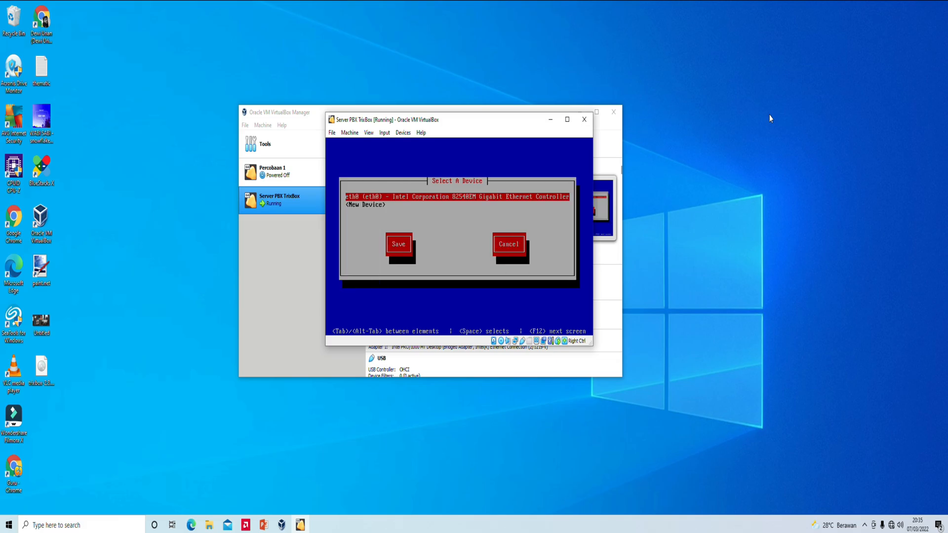
pyautogui.press('Return')
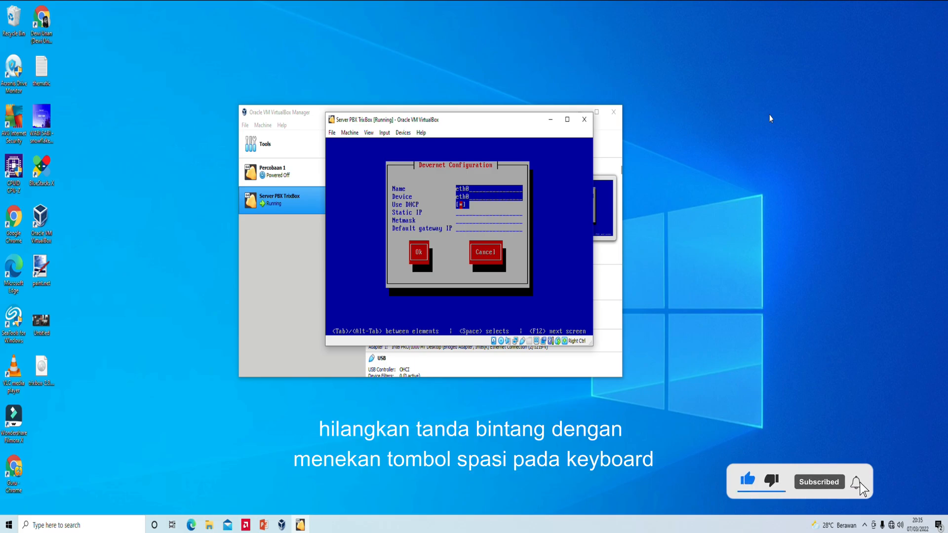
pyautogui.press('space')
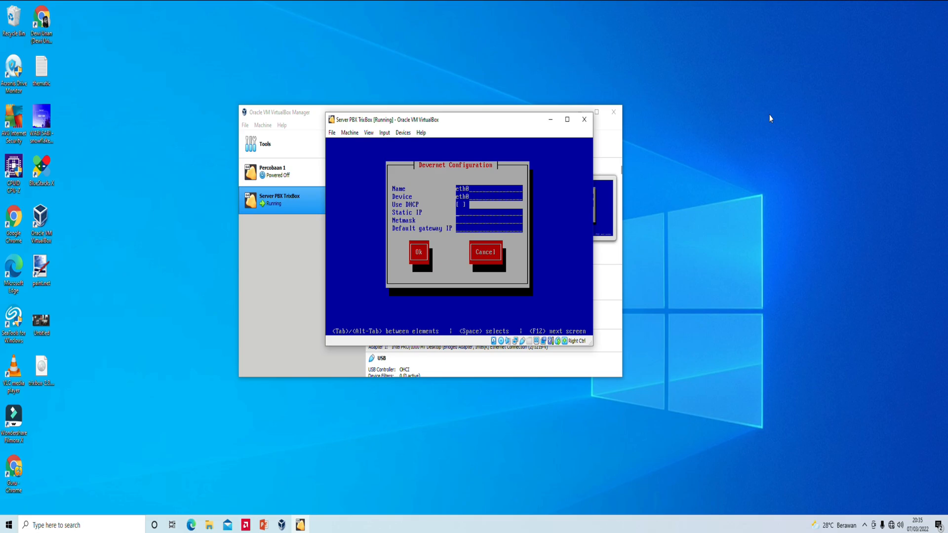
pyautogui.write('192.168.')
pyautogui.click(263, 525)
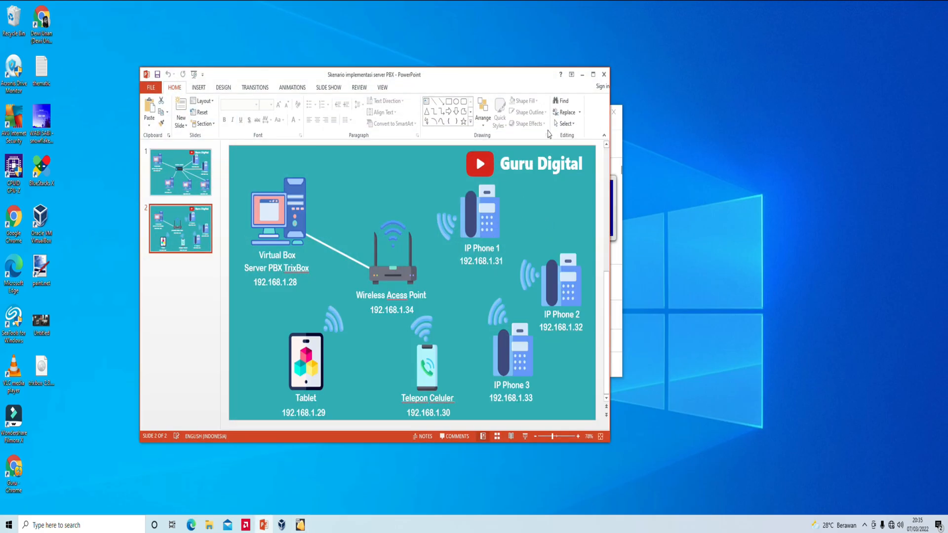
pyautogui.press('pageup')
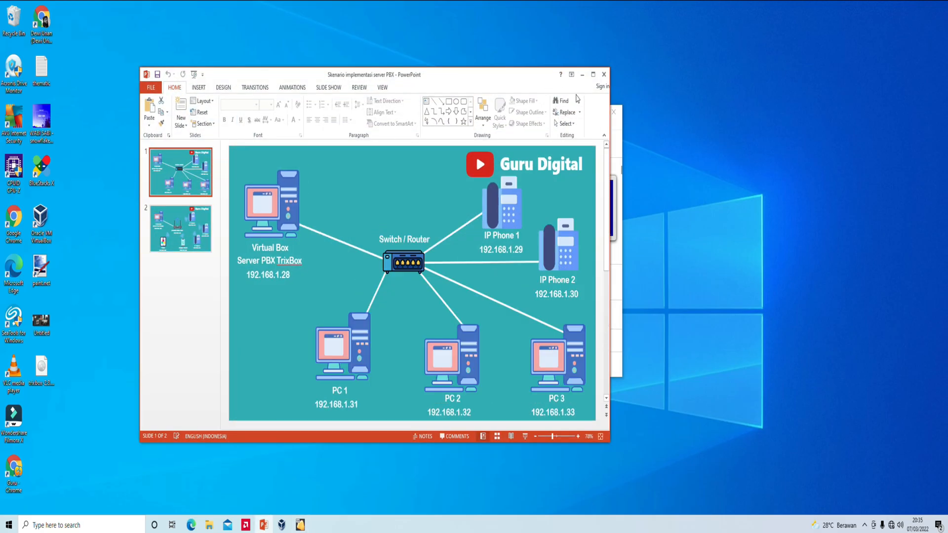
pyautogui.click(582, 75)
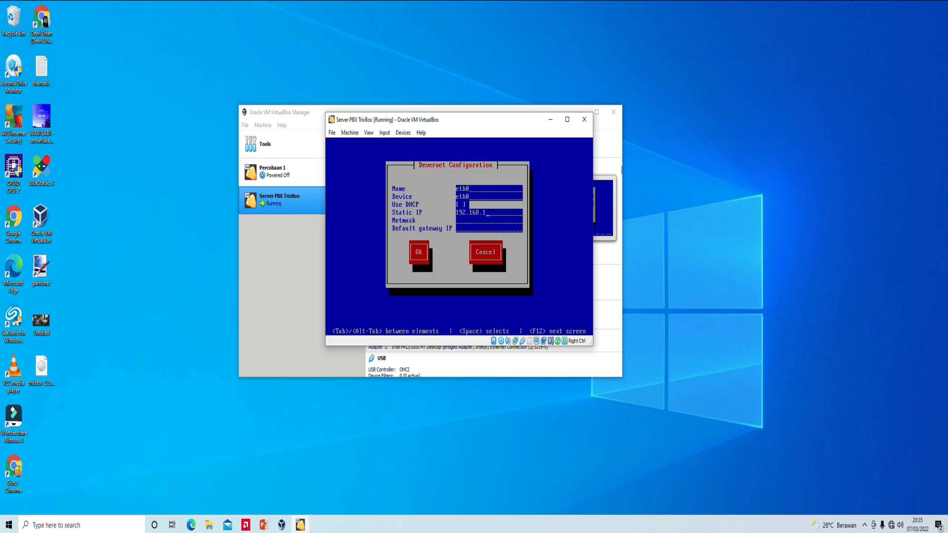
# - Enter IP 192.168.1.28, netmask 255.255.255.0, gateway 192.168.1.1 and confirm with Ok
pyautogui.write('28')
pyautogui.write('255')
pyautogui.write('.255')
pyautogui.write('.255.0')
pyautogui.write('192')
pyautogui.write('.168.1.1')
pyautogui.press('Tab')
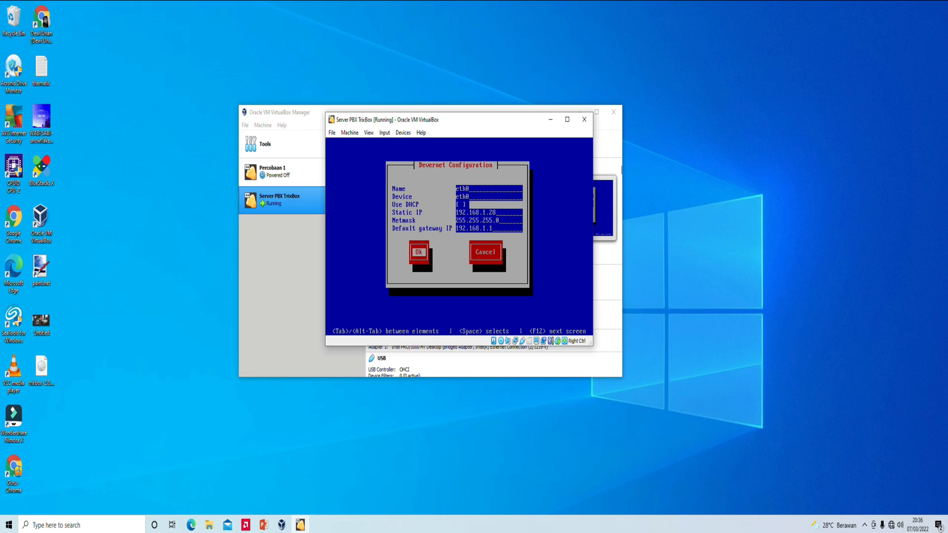
pyautogui.press('Return')
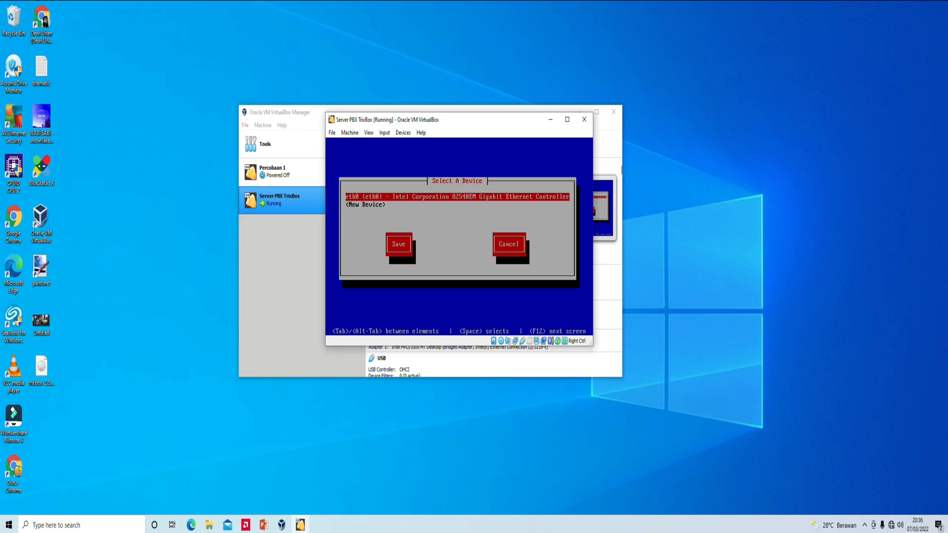
# - Save the eth0 device configuration from the device list
pyautogui.press('Tab')
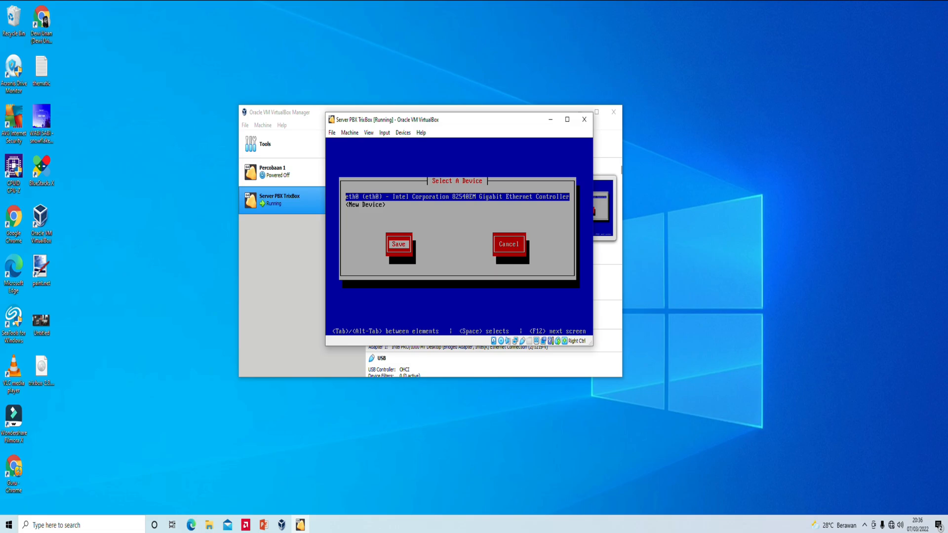
pyautogui.press('Return')
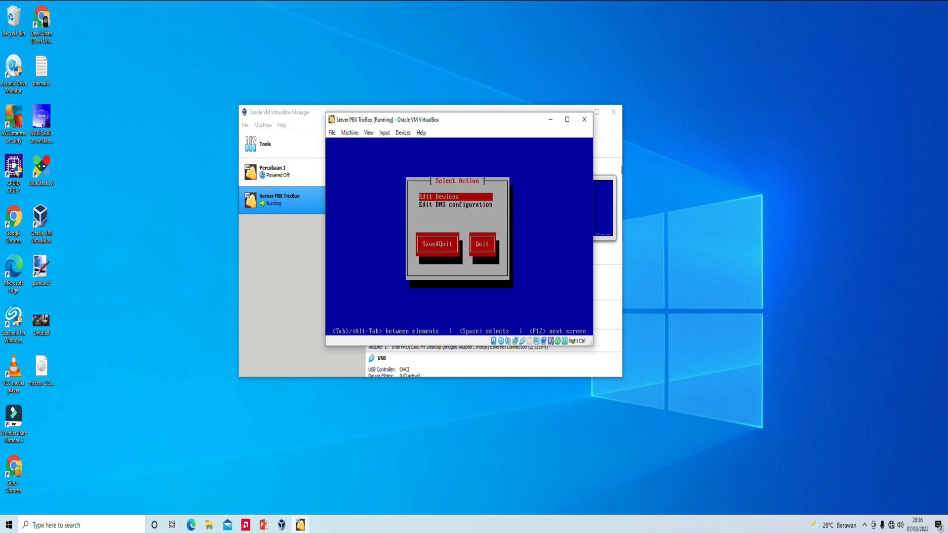
pyautogui.press('Tab')
# - Save and quit network setup, then run 'service network restart' to bring eth0 up
pyautogui.press('Return')
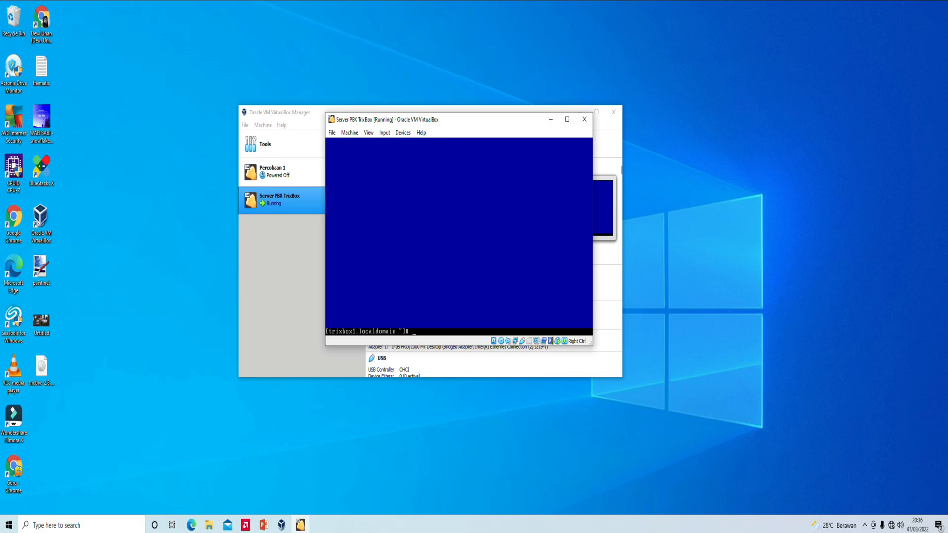
pyautogui.write('ser')
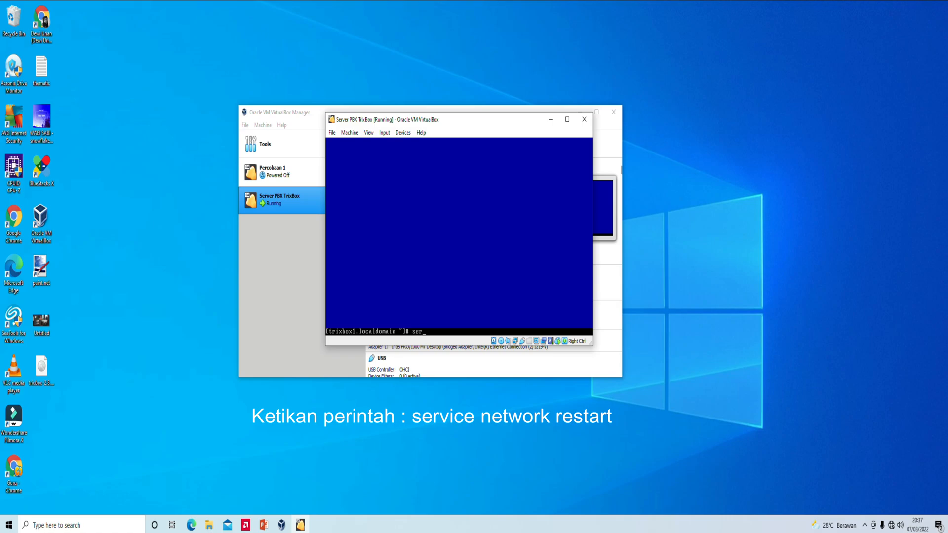
pyautogui.write('vice network restart')
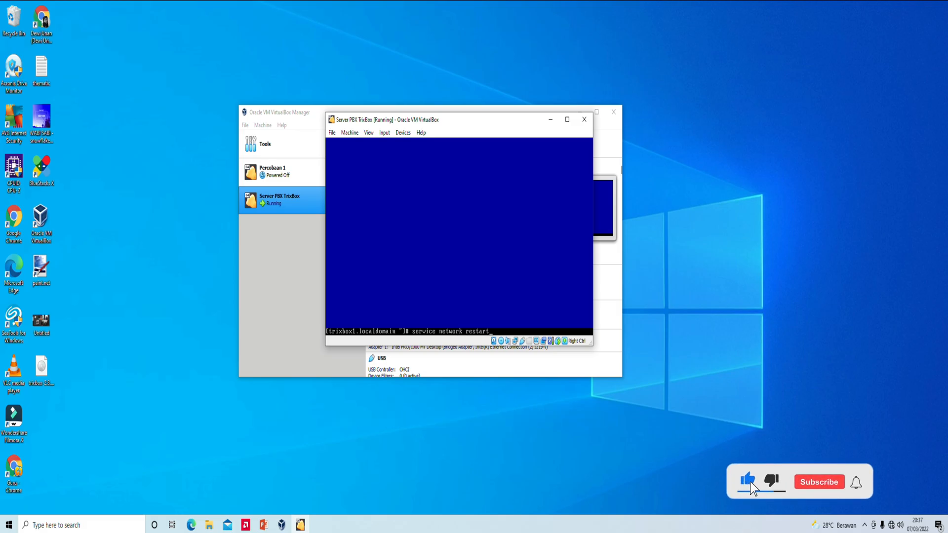
pyautogui.press('Return')
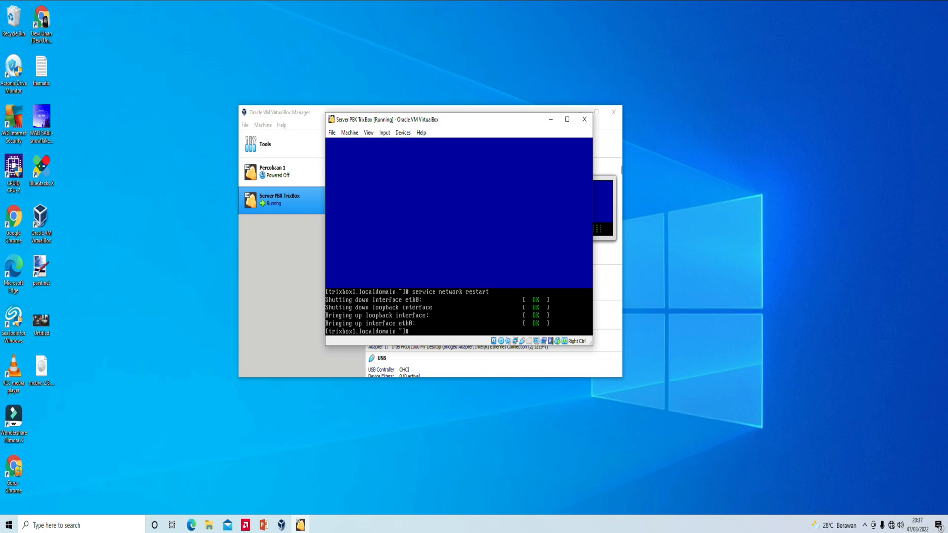
pyautogui.write('ifconfig')
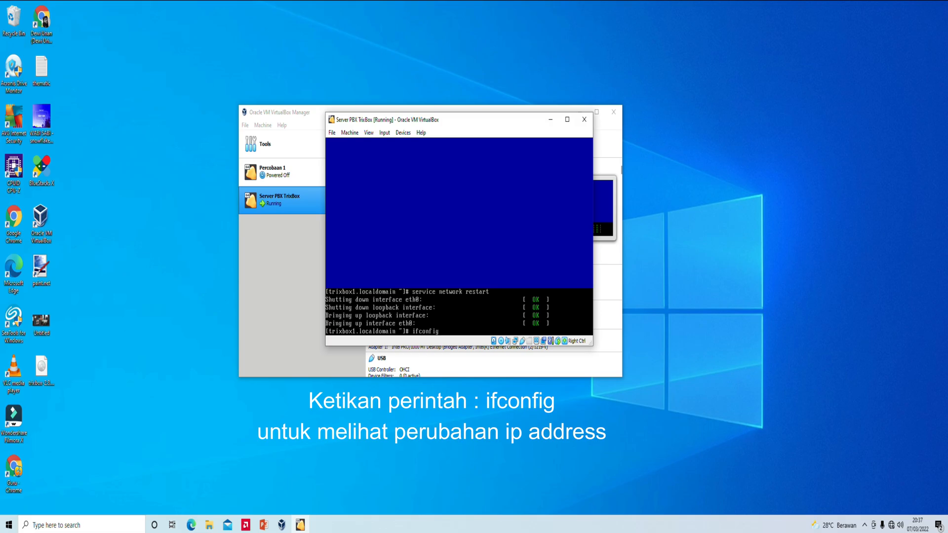
# - Run ifconfig to confirm eth0 at 192.168.1.28 with mask 255.255.255.0
pyautogui.press('Return')
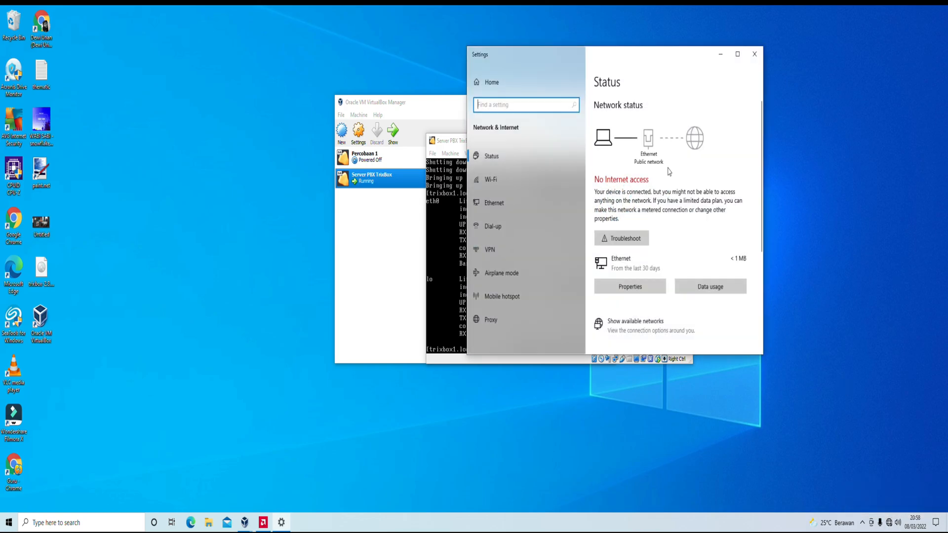
# - Open the Network Connections adapter list from the Ethernet settings page
pyautogui.click(512, 209)
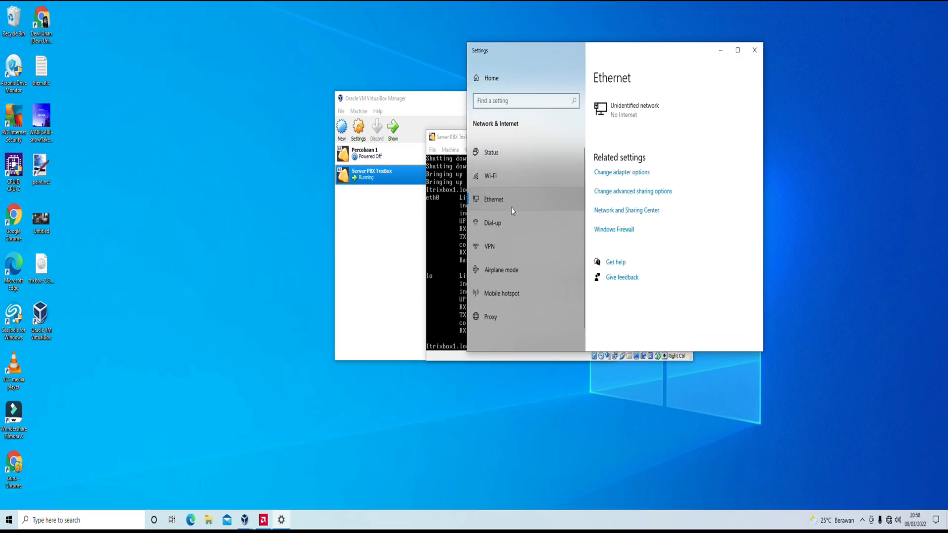
pyautogui.click(621, 173)
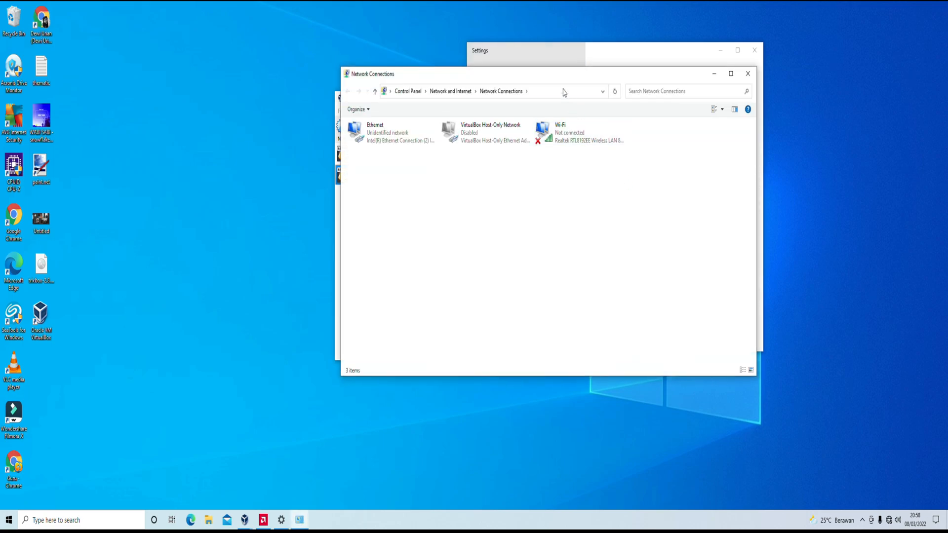
pyautogui.click(481, 177)
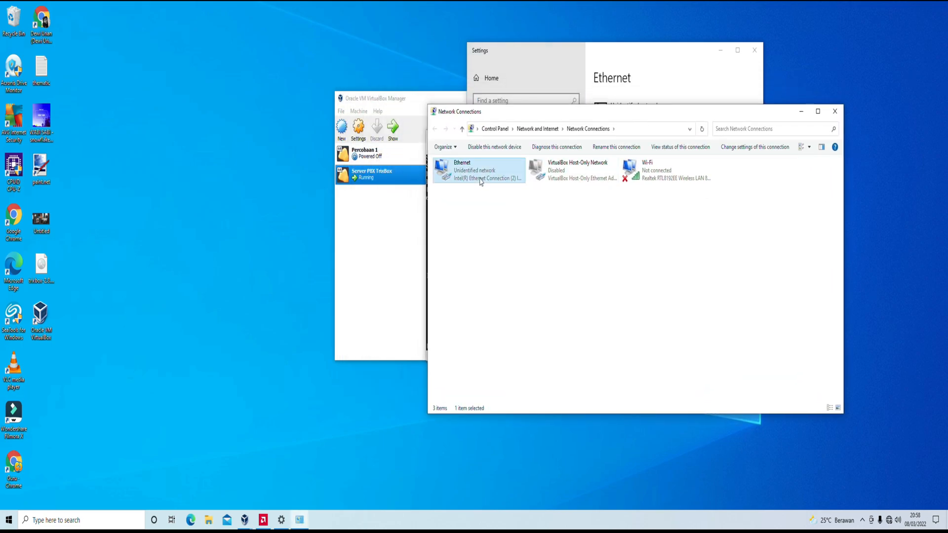
# - Enable the VirtualBox Host-Only Network adapter, then disable it again
pyautogui.click(554, 177)
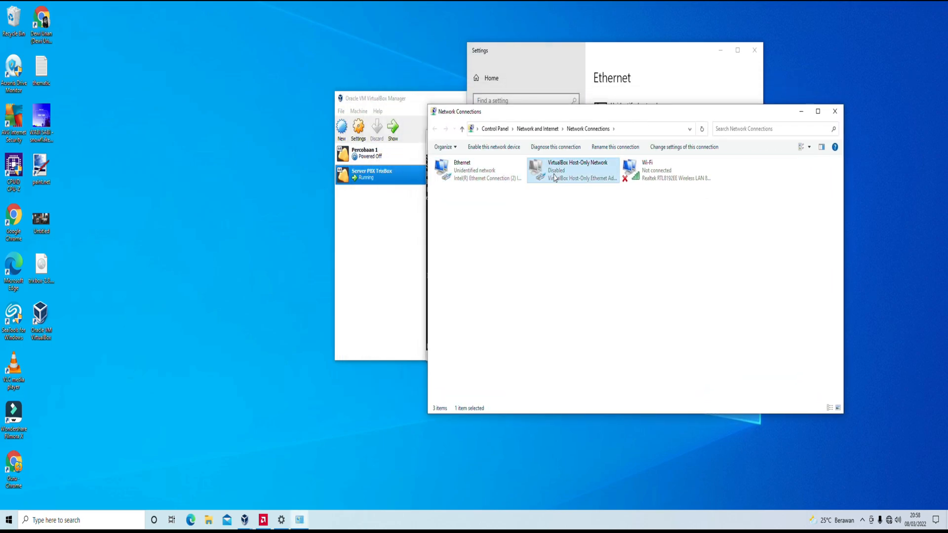
pyautogui.rightClick(554, 177)
pyautogui.click(567, 183)
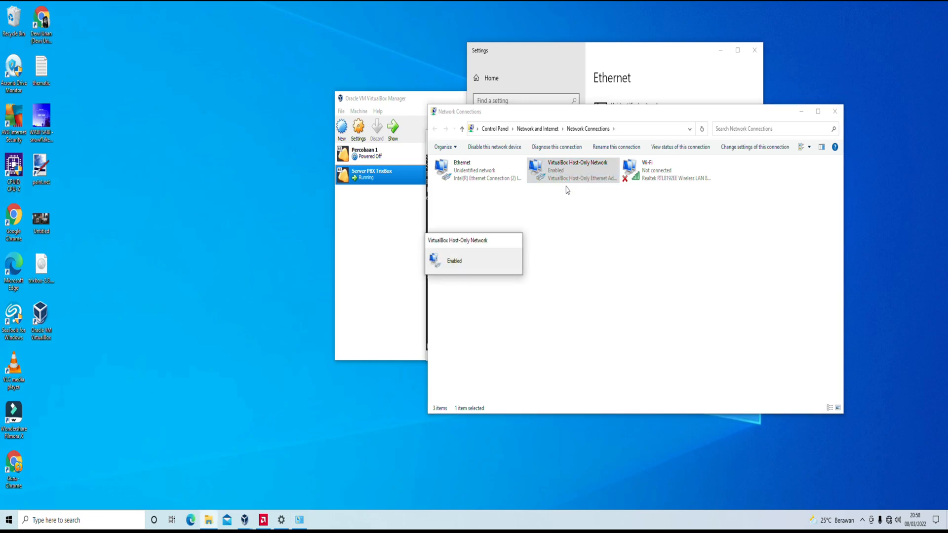
pyautogui.rightClick(563, 173)
pyautogui.click(573, 181)
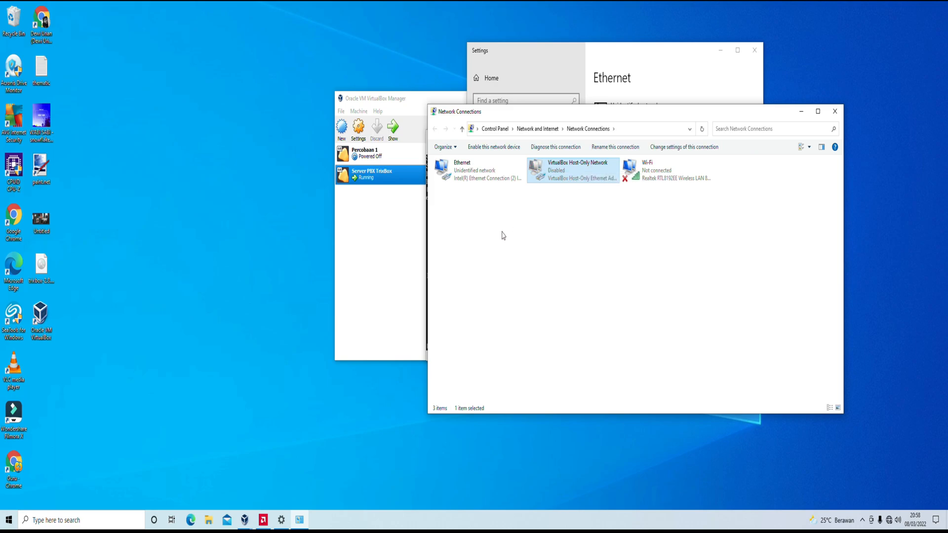
pyautogui.click(472, 178)
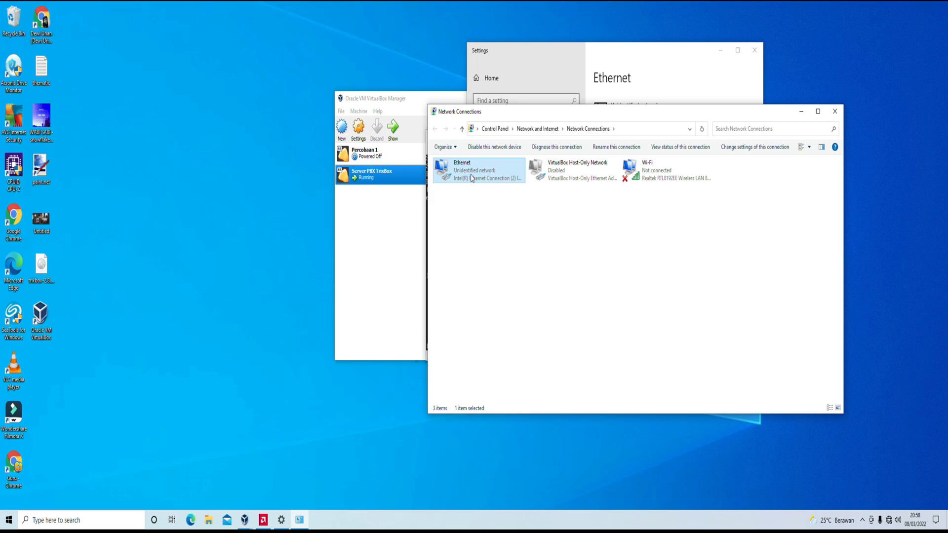
# - Give Ethernet's IPv4 static IP 192.168.1.29, mask 255.255.255.0, gateway 192.168.1.1, and apply
pyautogui.rightClick(472, 178)
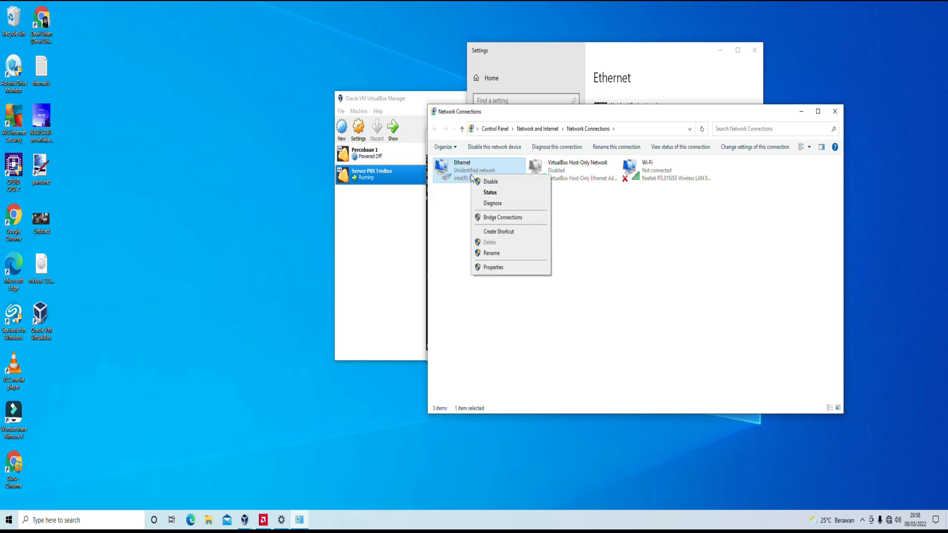
pyautogui.click(494, 267)
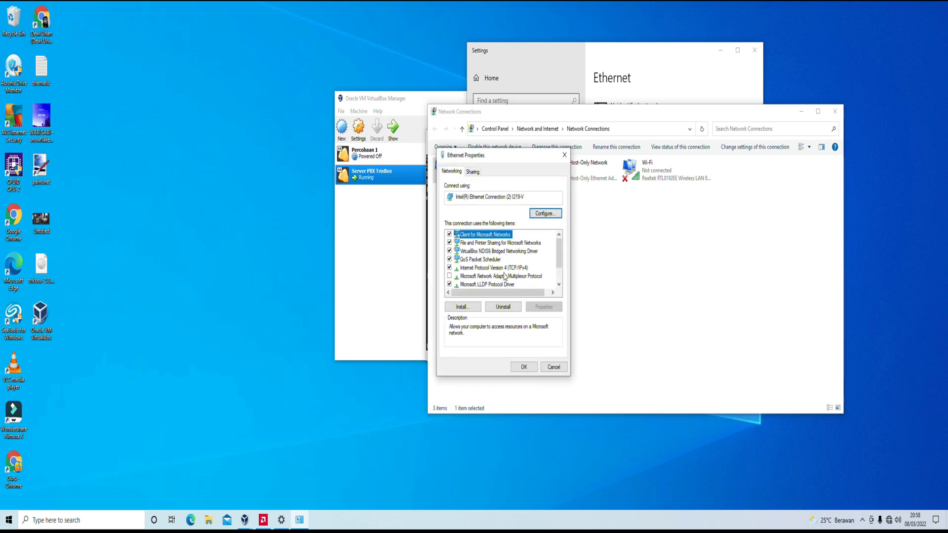
pyautogui.doubleClick(509, 268)
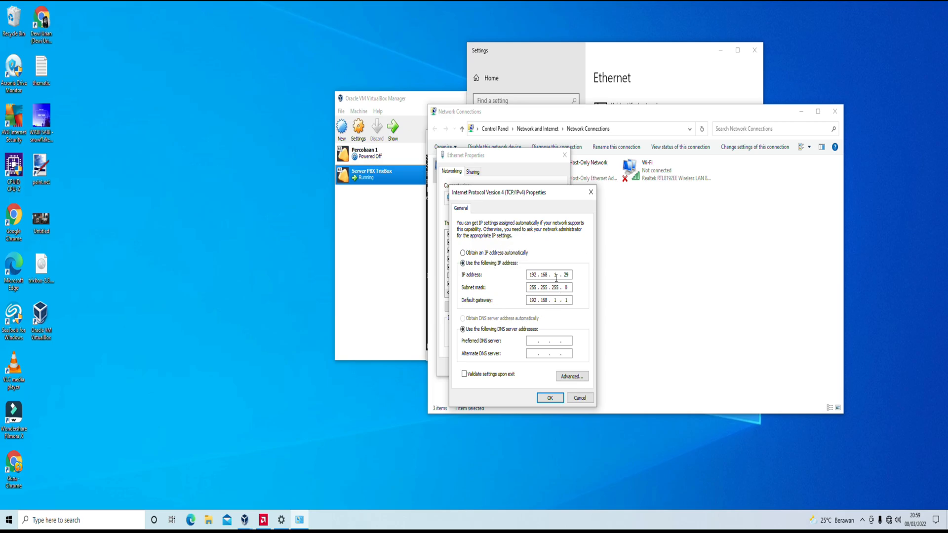
pyautogui.doubleClick(529, 275)
pyautogui.doubleClick(555, 275)
pyautogui.doubleClick(567, 275)
pyautogui.click(557, 274)
pyautogui.doubleClick(556, 274)
pyautogui.click(548, 398)
pyautogui.click(525, 368)
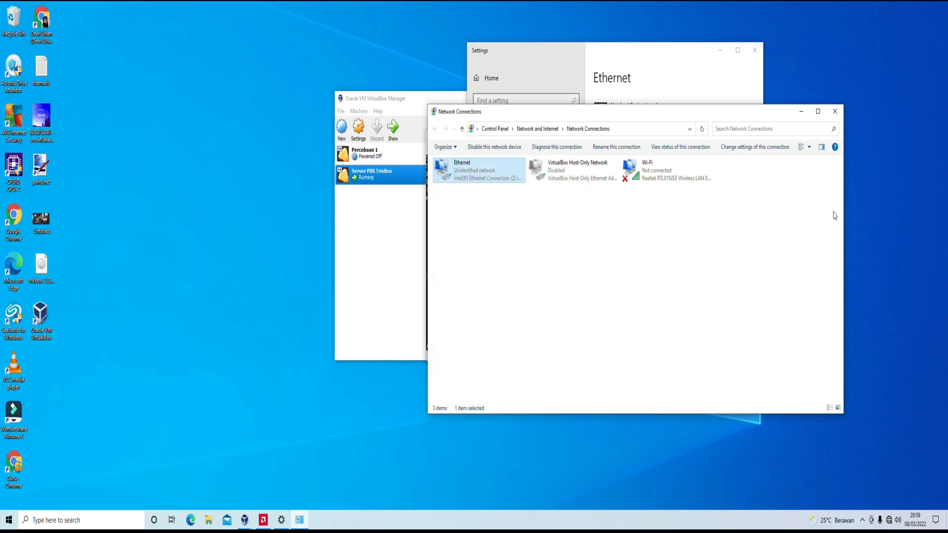
# - Minimize Network Connections and Settings to view ifconfig's 192.168.1.28, then launch Chrome
pyautogui.click(802, 111)
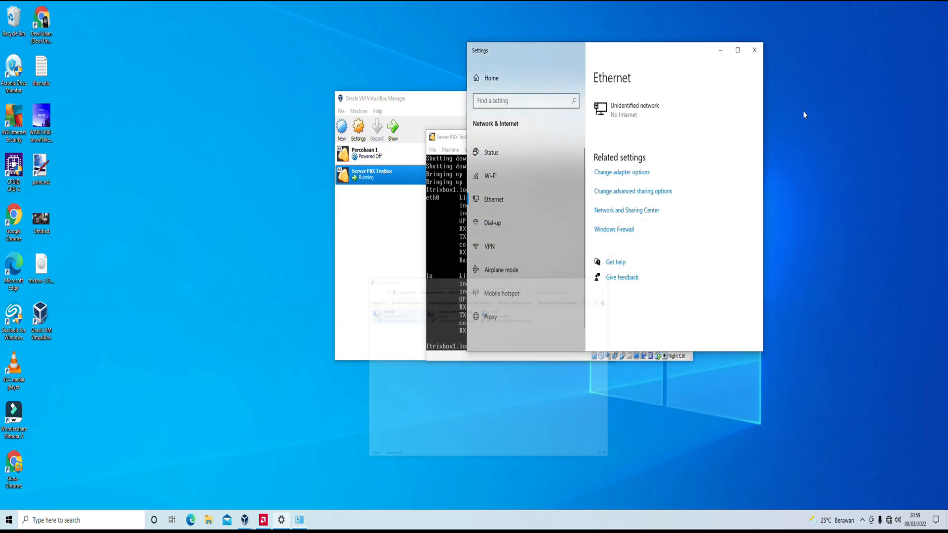
pyautogui.click(719, 50)
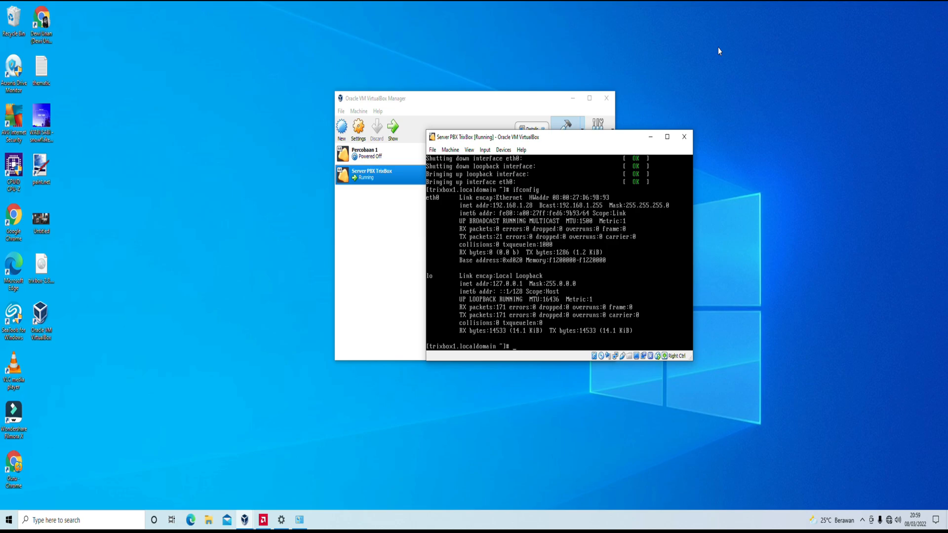
pyautogui.doubleClick(18, 224)
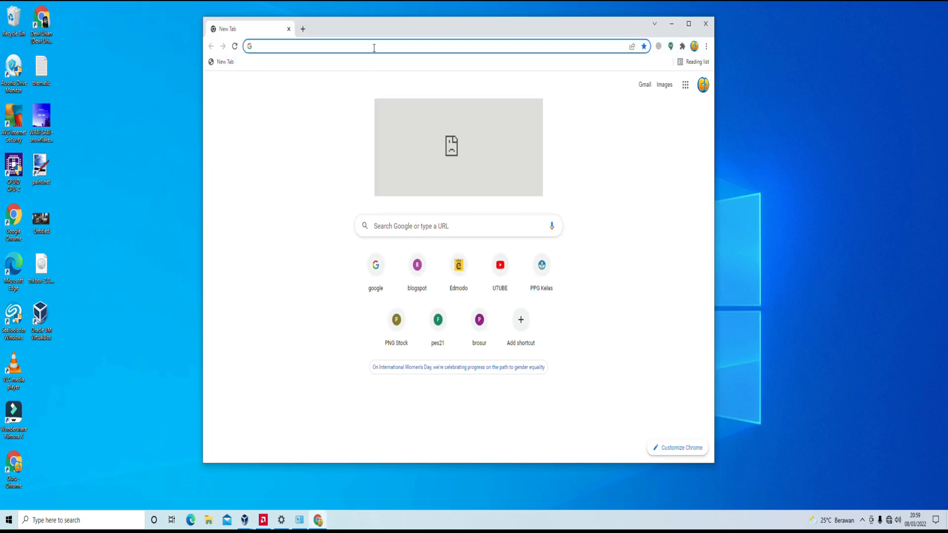
# - Browse to 192.168.1.28 in a maximized Chrome and switch the panel to admin mode
pyautogui.click(374, 47)
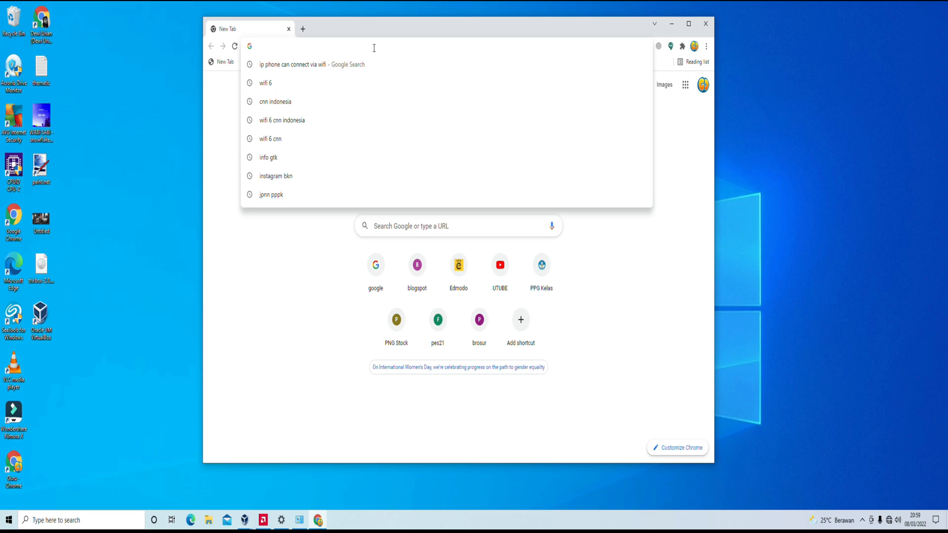
pyautogui.write('19')
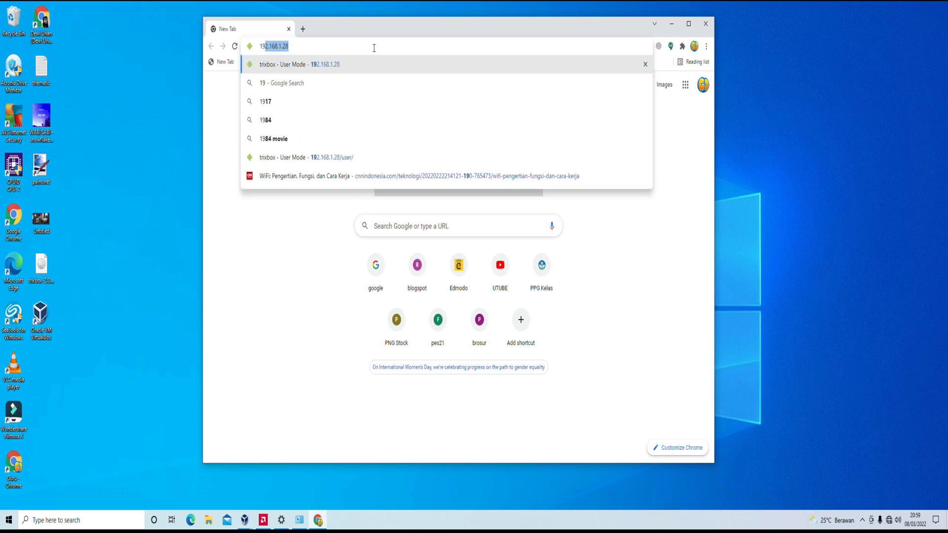
pyautogui.write('2')
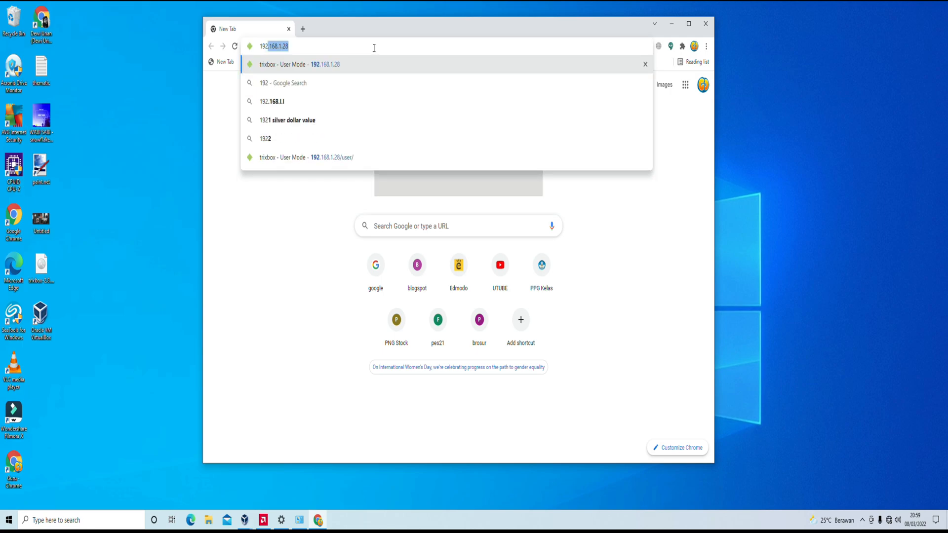
pyautogui.write('.1')
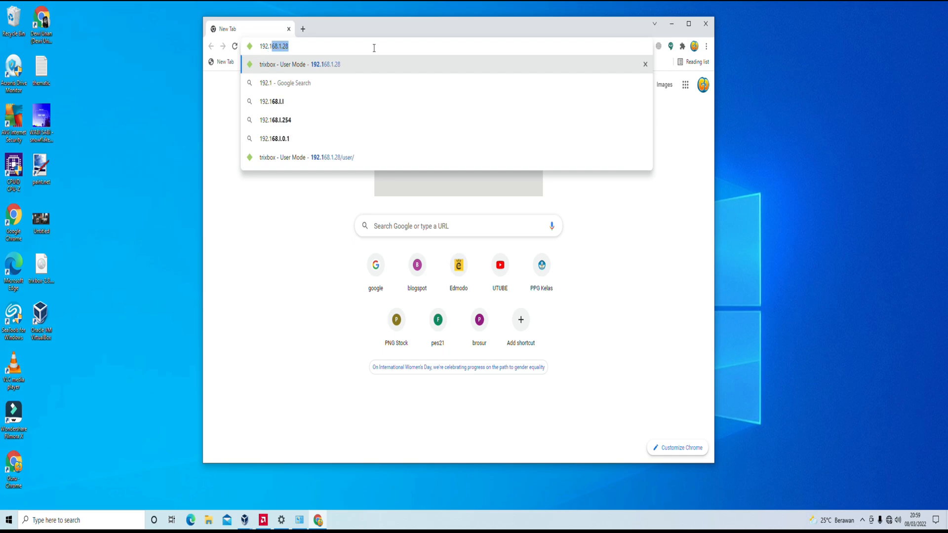
pyautogui.write('68.1.28')
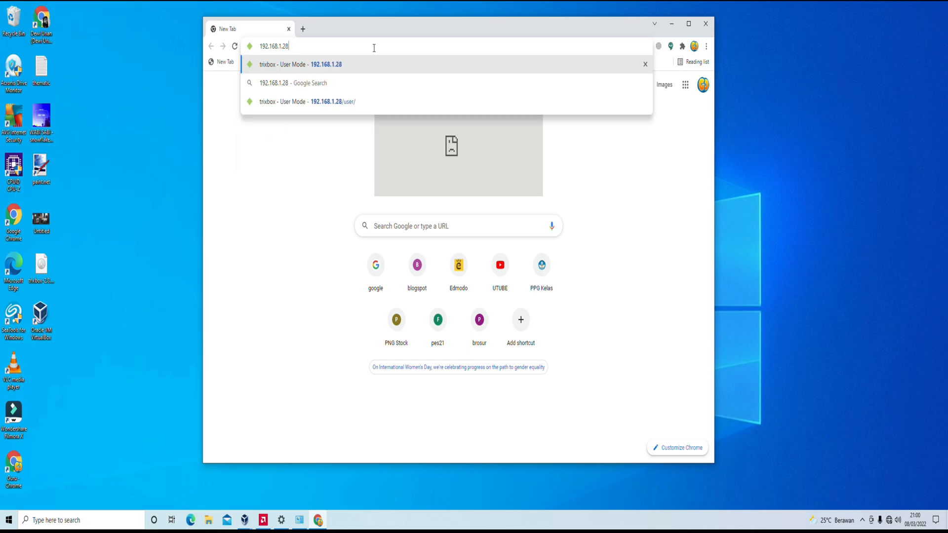
pyautogui.press('Return')
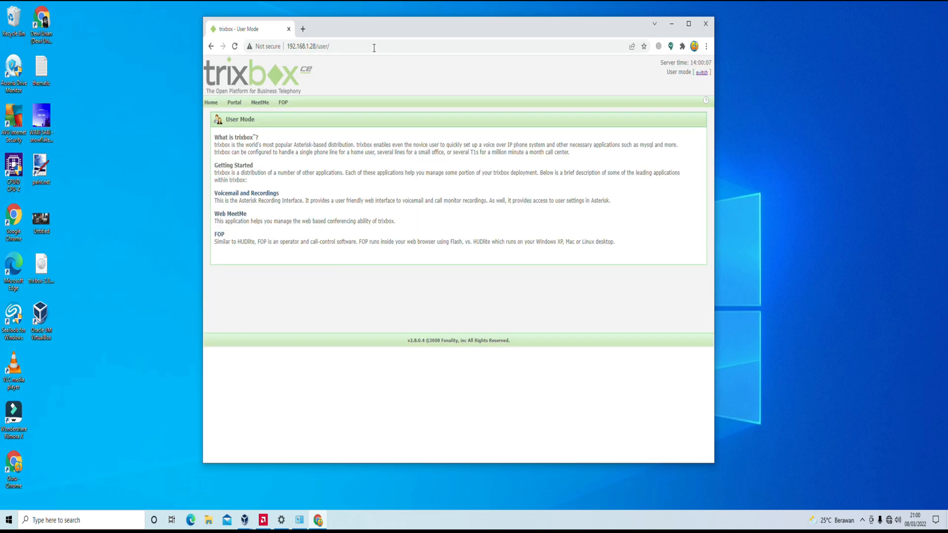
pyautogui.click(689, 24)
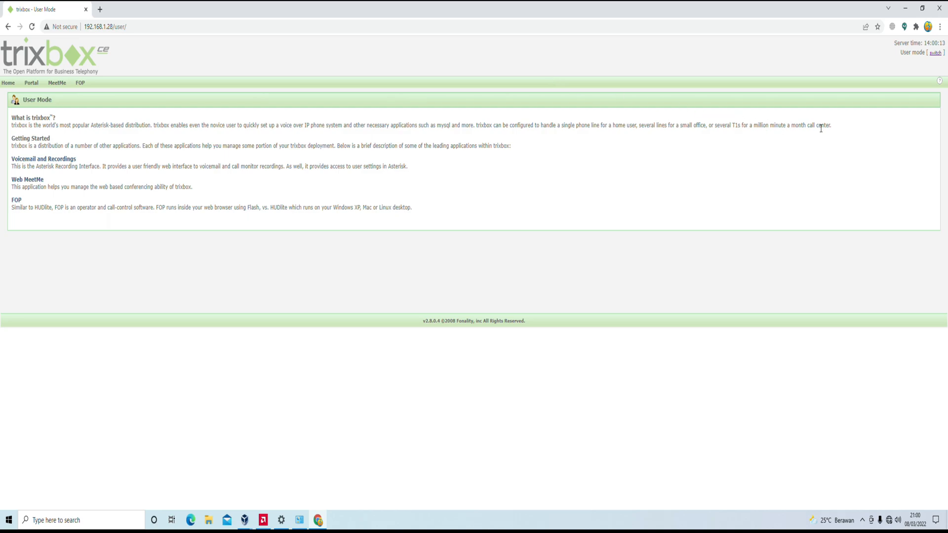
pyautogui.click(936, 53)
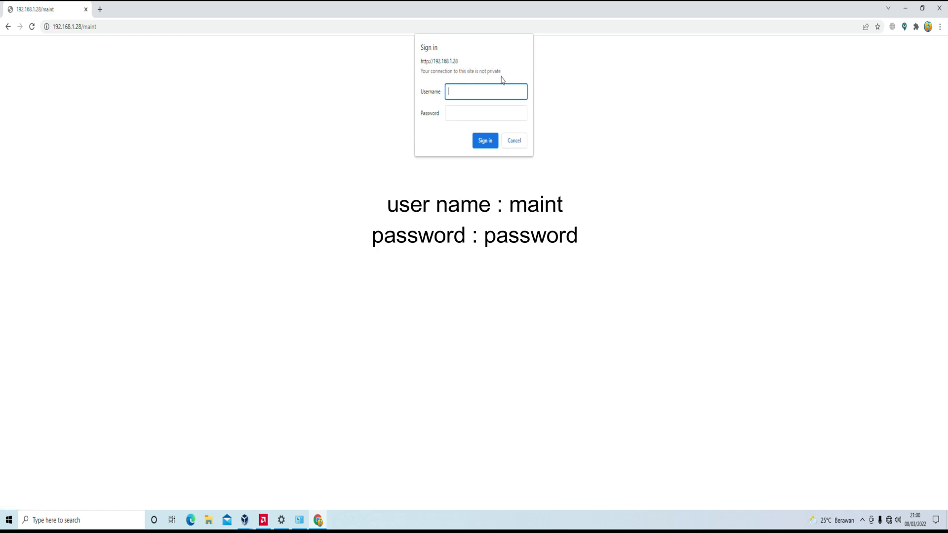
# - Sign in to the trixbox maintenance panel with the admin username and password
pyautogui.write('maint')
pyautogui.press('Tab')
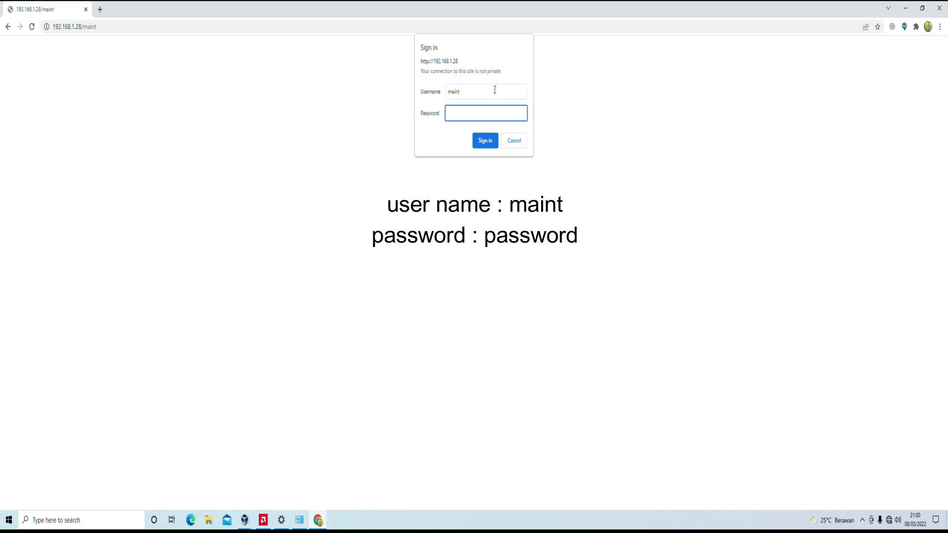
pyautogui.write('password')
pyautogui.click(486, 142)
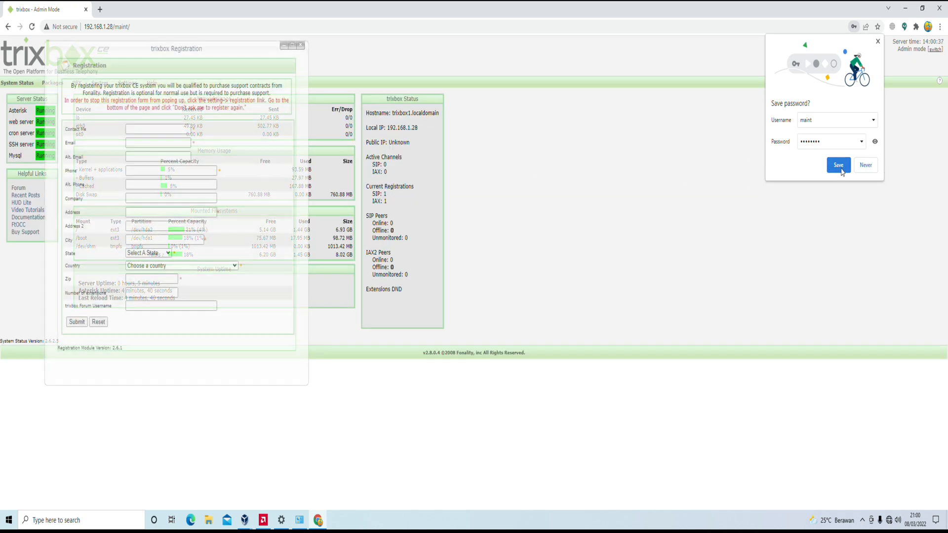
# - Save the trixbox login in Chrome and dismiss the Registration popup
pyautogui.click(839, 166)
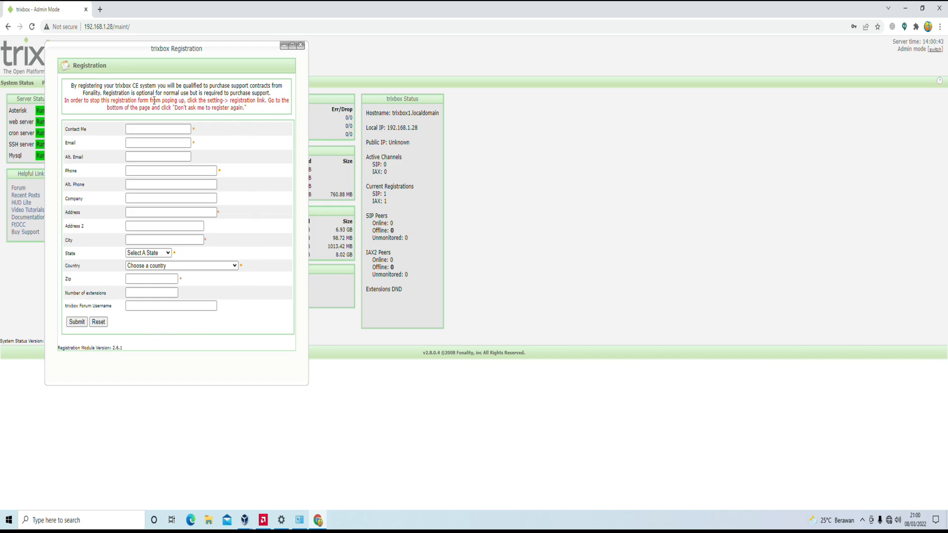
pyautogui.click(300, 46)
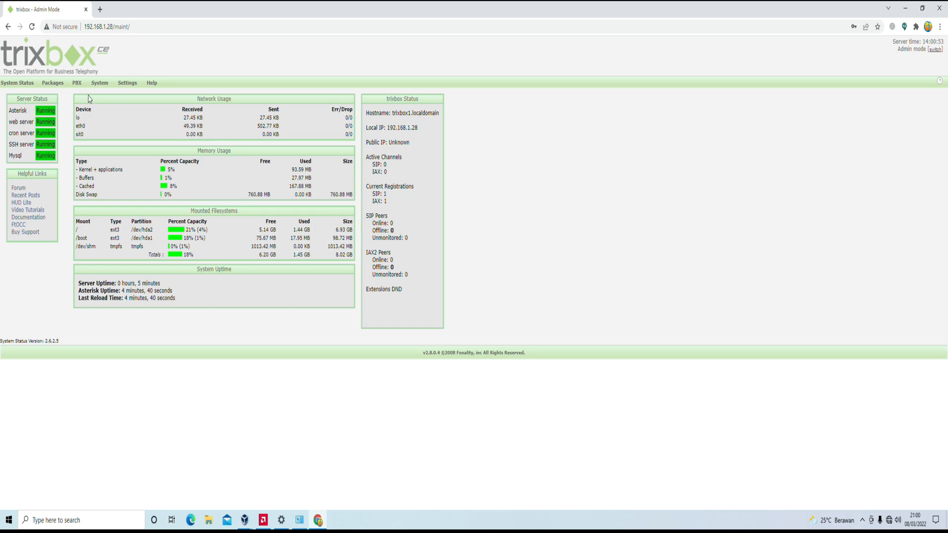
pyautogui.moveTo(80, 86)
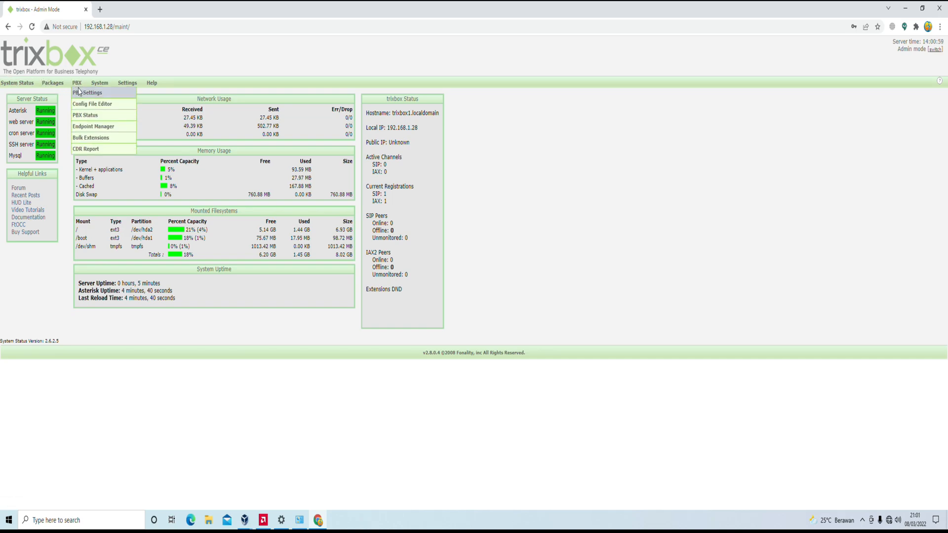
# - Start a new Generic SIP Device extension numbered 222 with display name 222
pyautogui.click(82, 93)
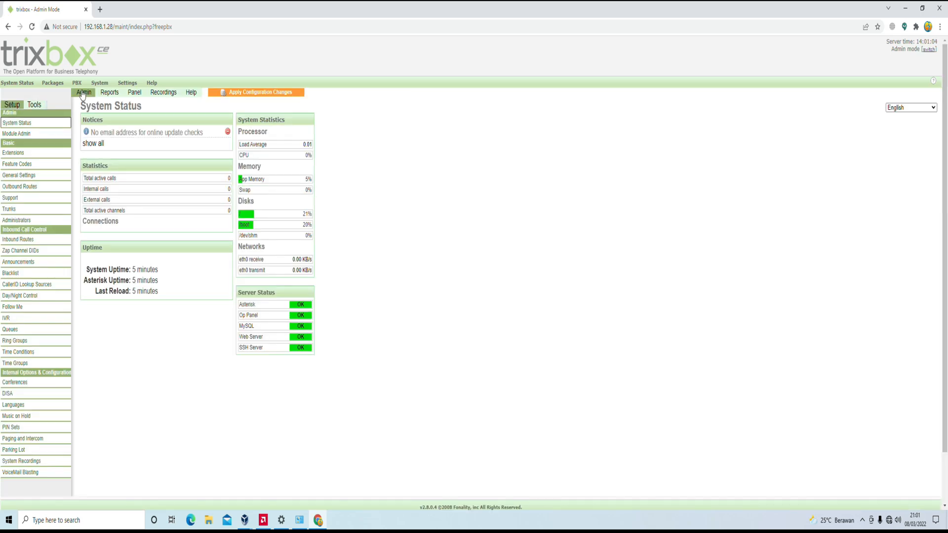
pyautogui.click(7, 156)
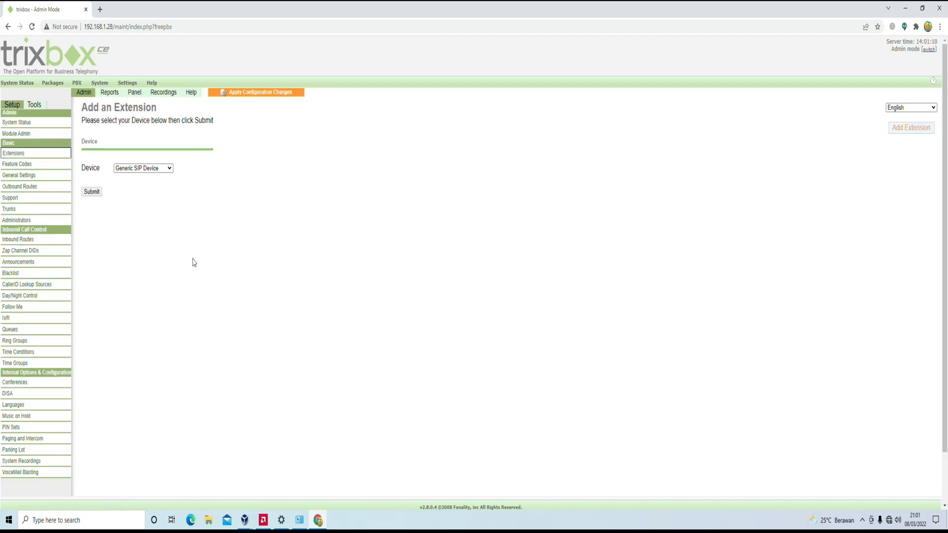
pyautogui.click(92, 192)
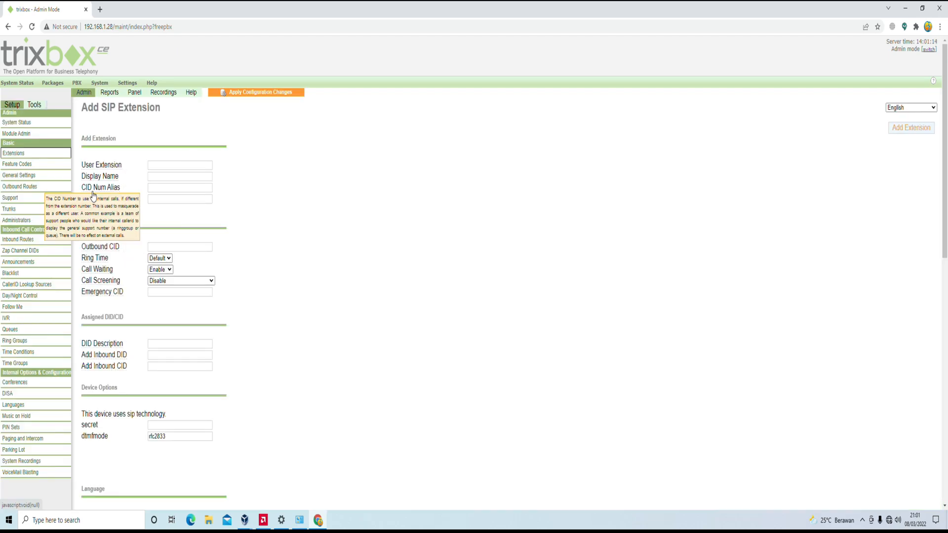
pyautogui.click(167, 166)
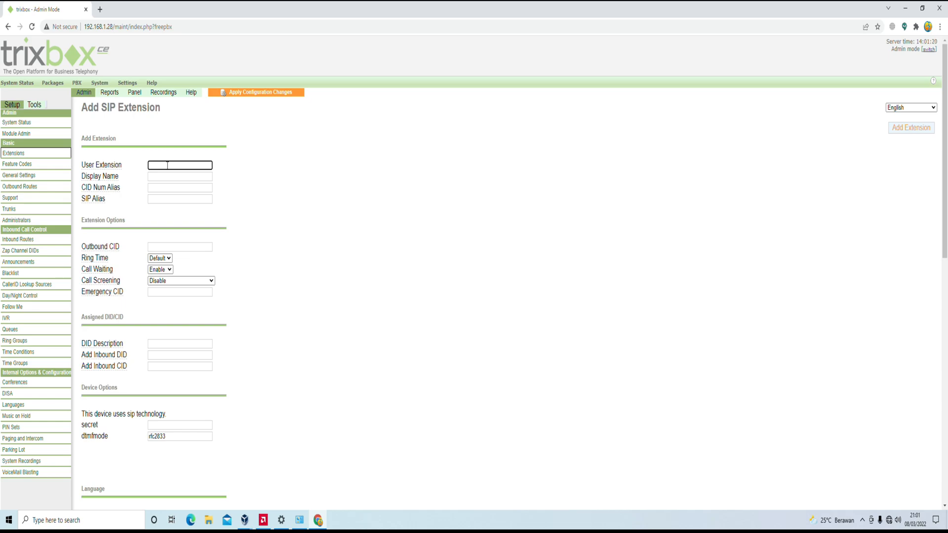
pyautogui.write('222')
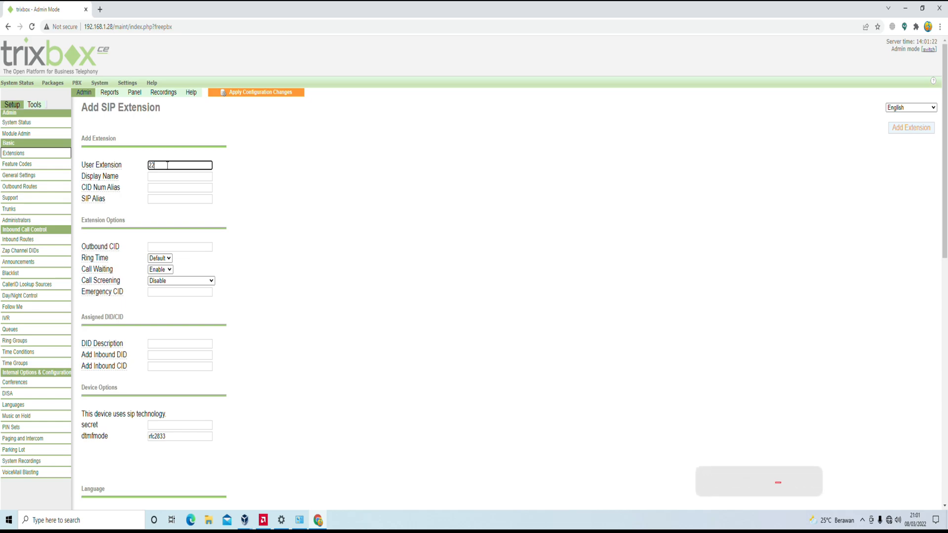
pyautogui.click(166, 177)
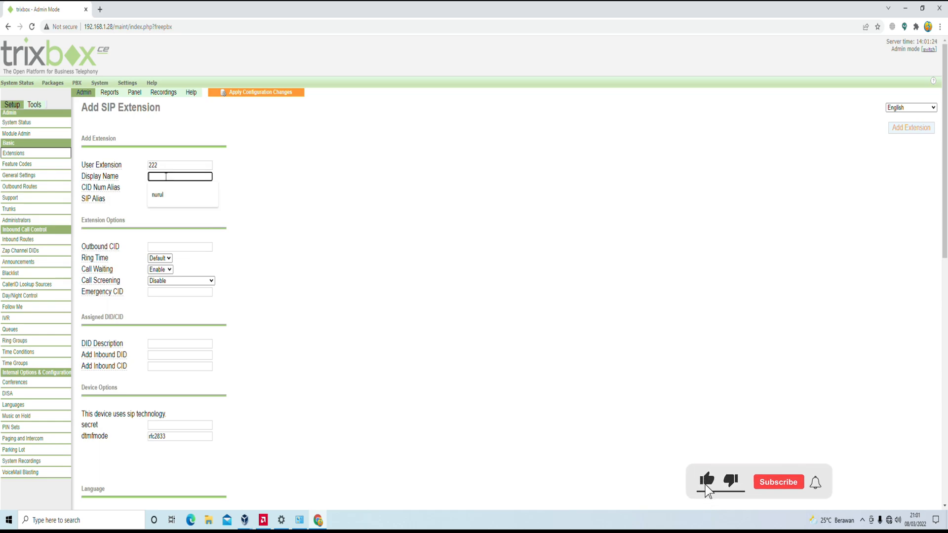
pyautogui.write('222')
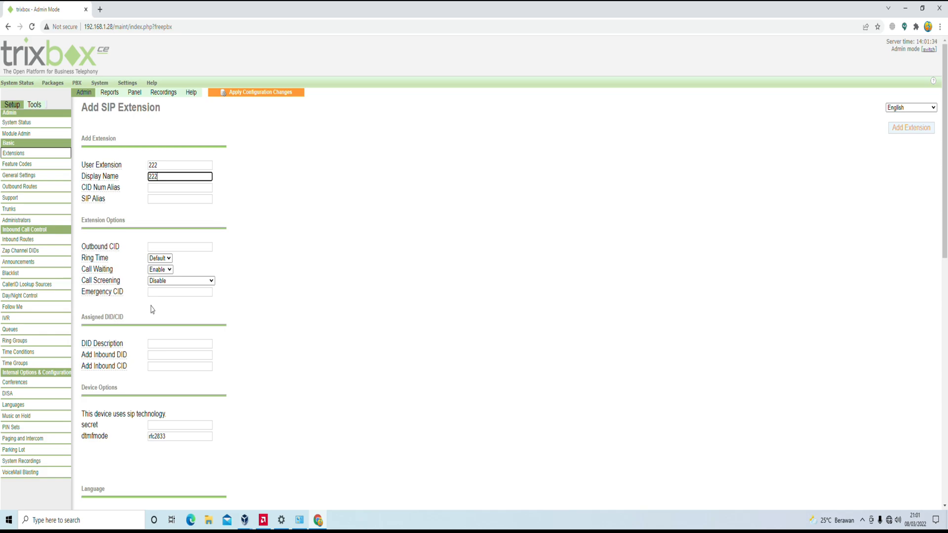
# - Enter the device secret for extension 222
pyautogui.scroll(-2, 153, 310)
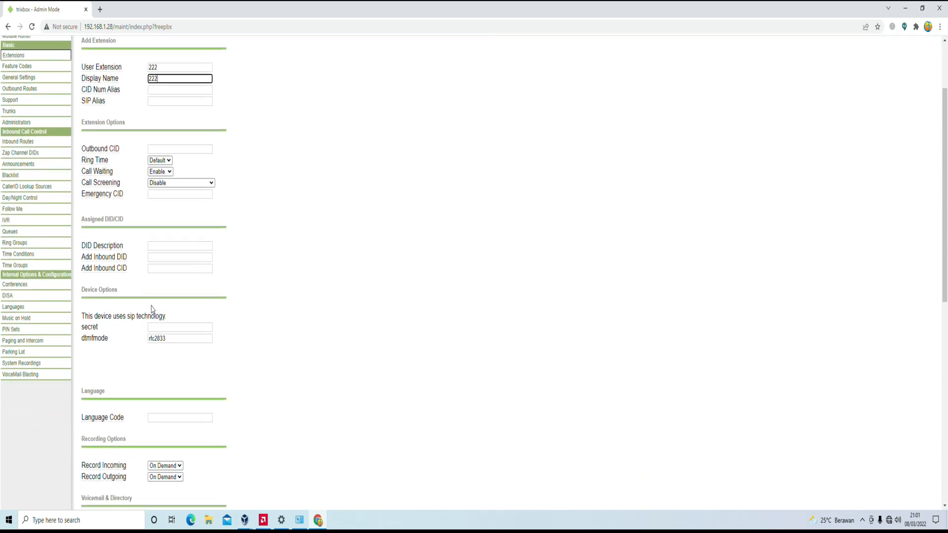
pyautogui.scroll(-4, 152, 310)
pyautogui.scroll(-2, 153, 310)
pyautogui.scroll(2, 153, 310)
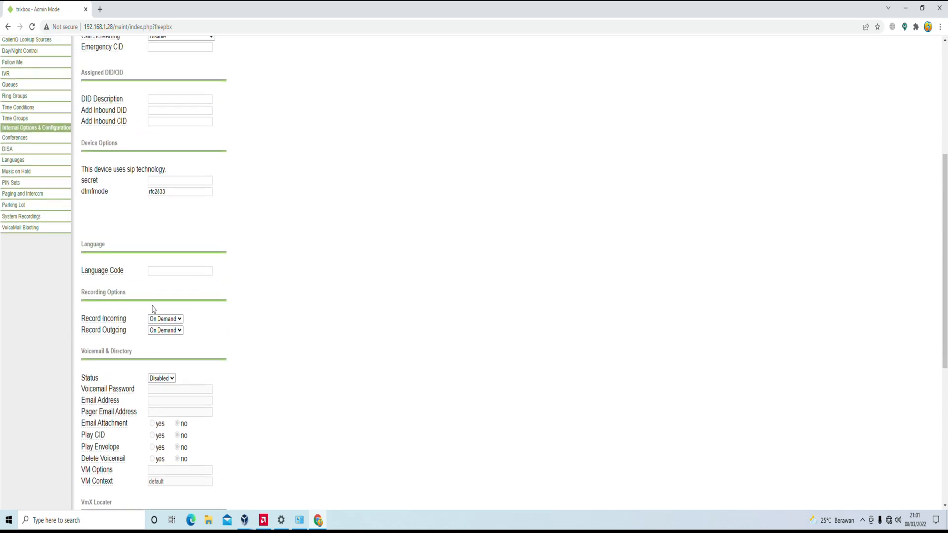
pyautogui.scroll(3, 153, 309)
pyautogui.click(161, 328)
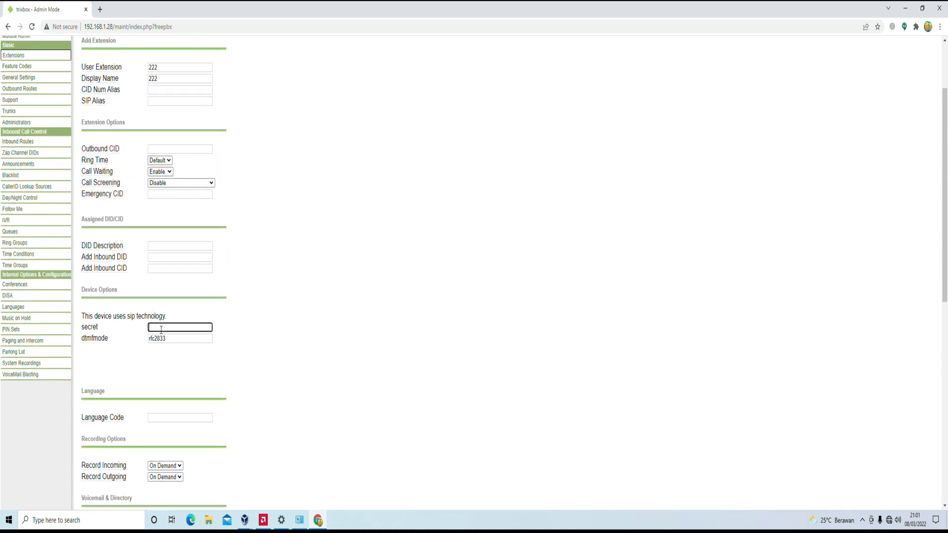
pyautogui.write('222')
pyautogui.scroll(-8, 203, 320)
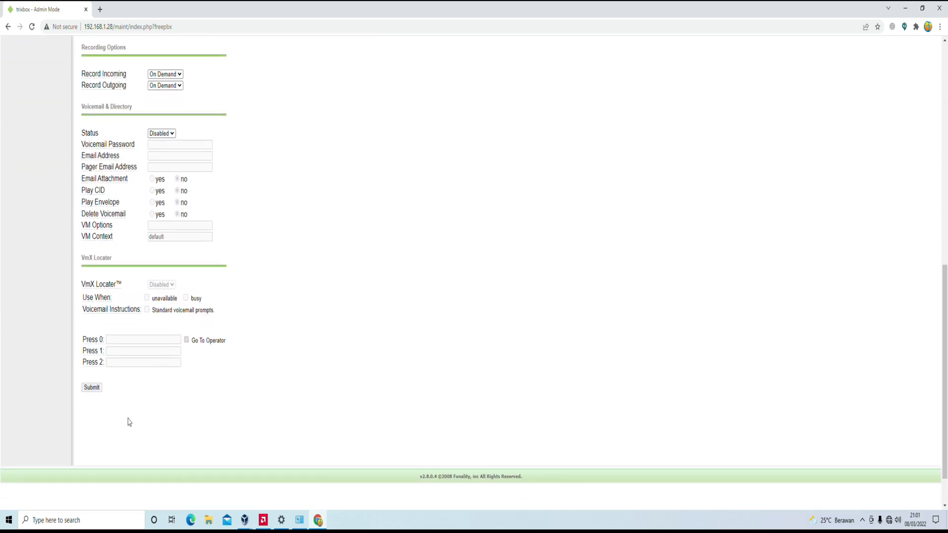
# - Submit extension 222, then apply the configuration changes with Continue with reload
pyautogui.click(91, 388)
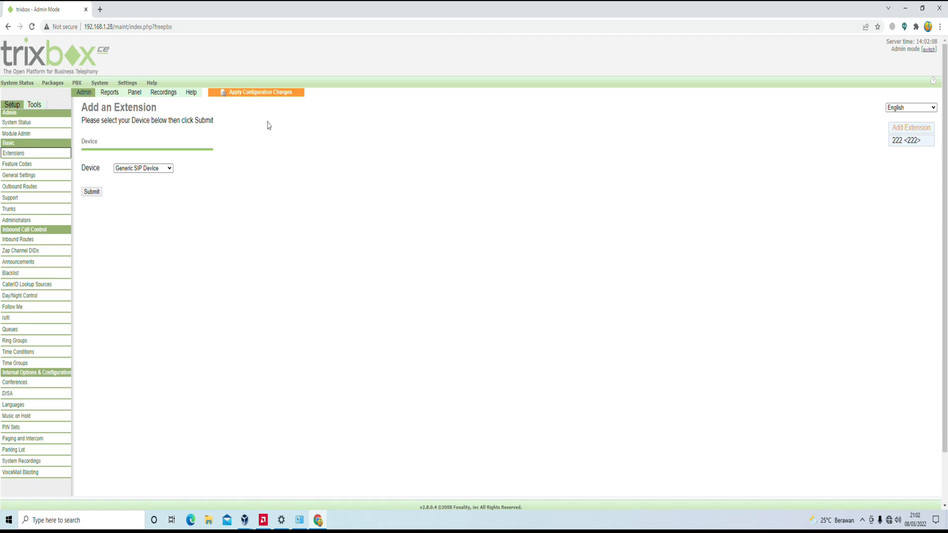
pyautogui.click(250, 93)
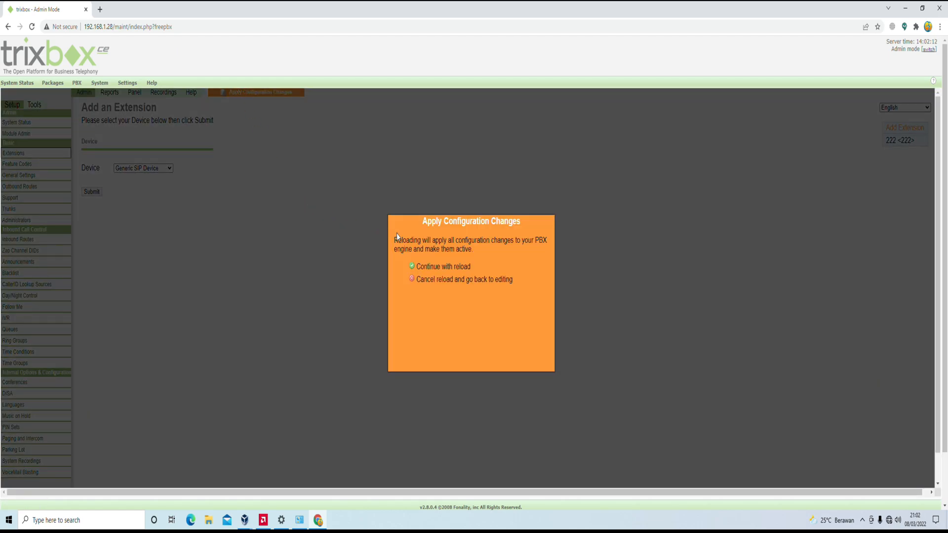
pyautogui.click(437, 268)
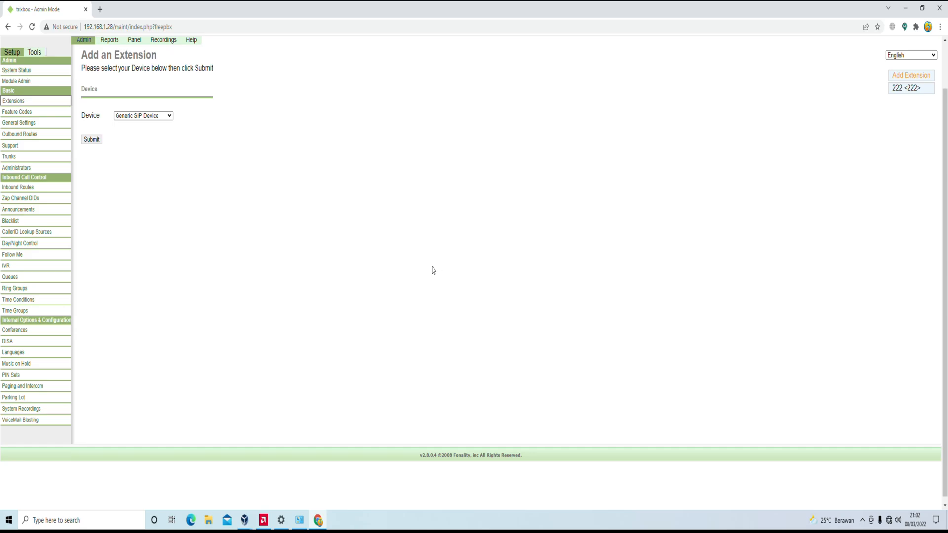
# - Create Generic SIP extension 333 with display name 333 and a device secret, and submit it
pyautogui.click(96, 141)
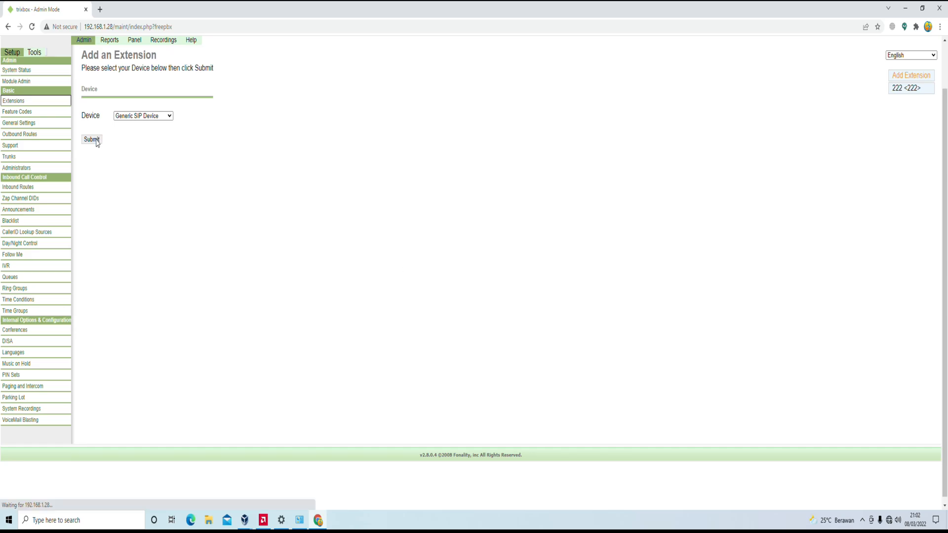
pyautogui.click(177, 113)
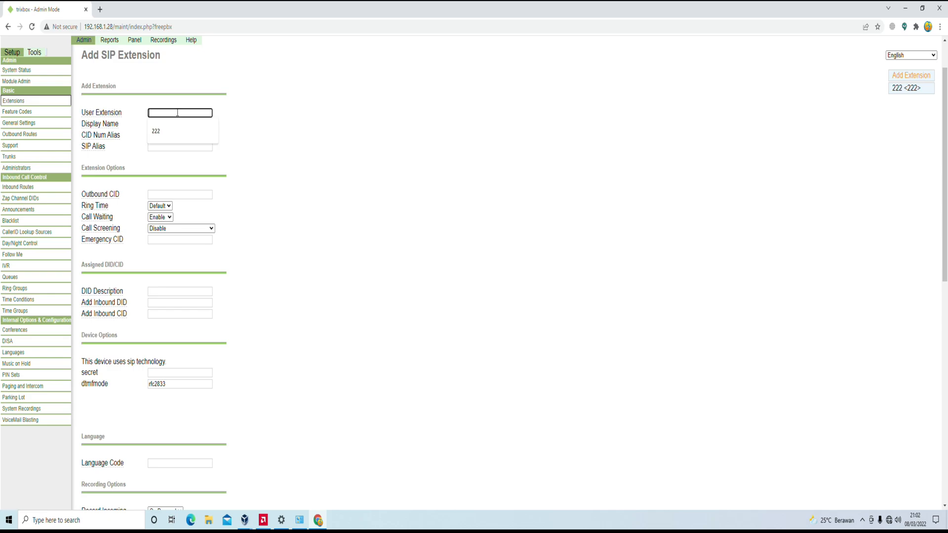
pyautogui.write('333')
pyautogui.click(176, 127)
pyautogui.write('333')
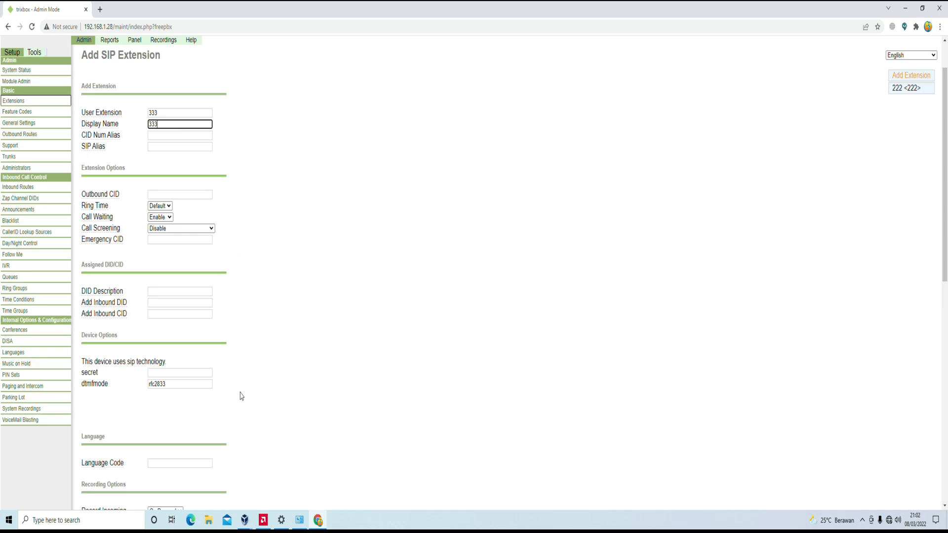
pyautogui.click(171, 373)
pyautogui.write('333')
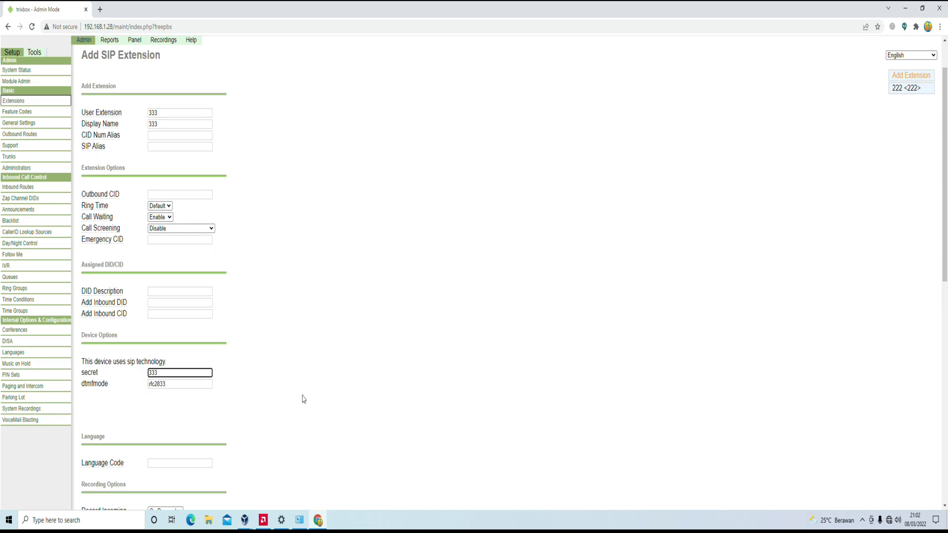
pyautogui.scroll(-3, 301, 397)
pyautogui.scroll(-5, 302, 398)
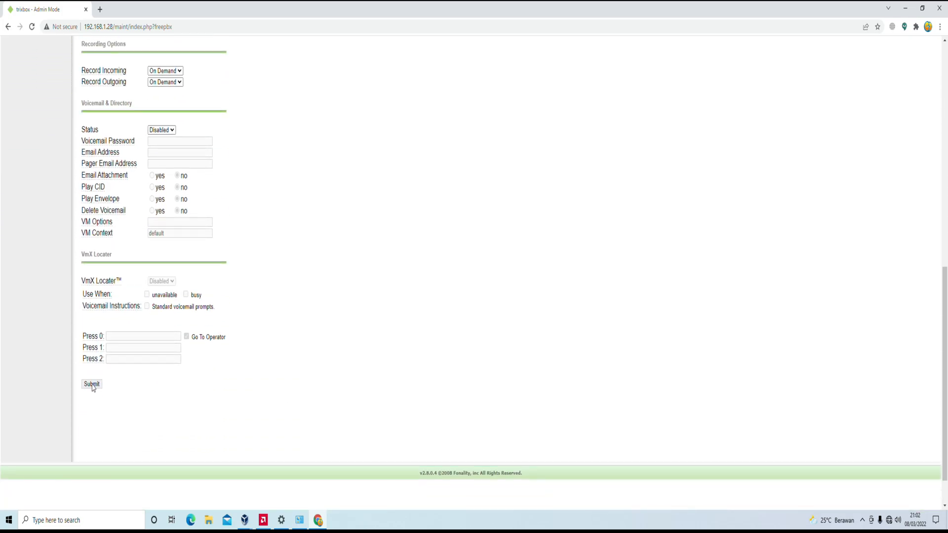
pyautogui.click(92, 384)
# - Apply the pending configuration changes with Continue with reload
pyautogui.scroll(2, 182, 338)
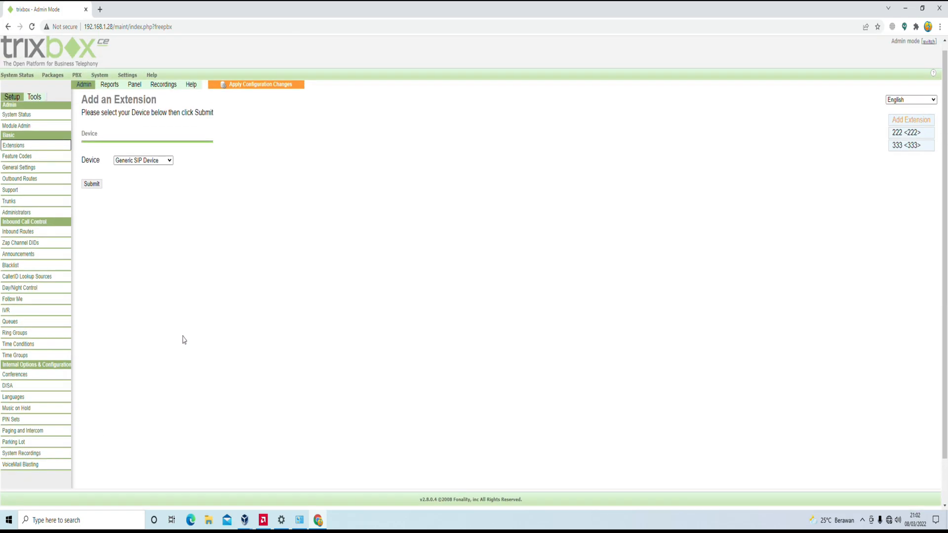
pyautogui.click(265, 93)
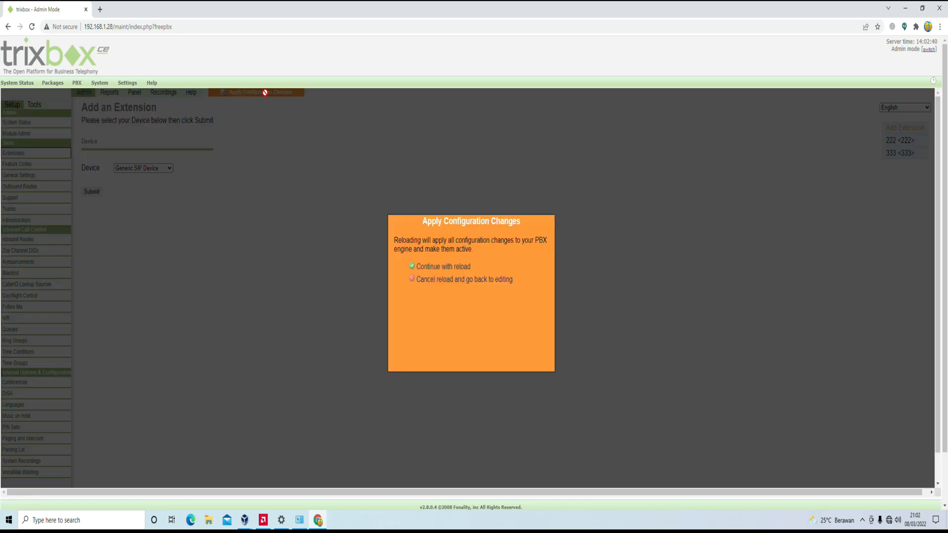
pyautogui.click(444, 266)
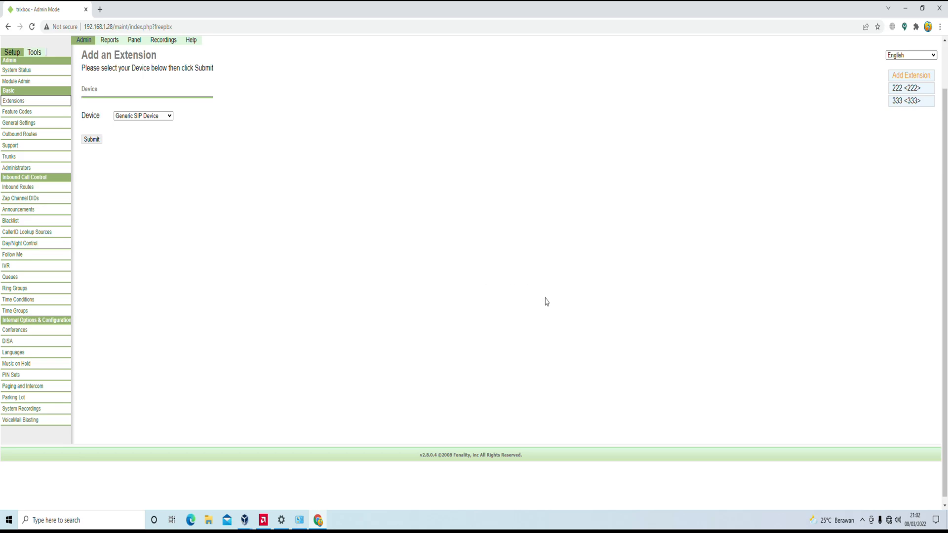
pyautogui.moveTo(947, 297); pyautogui.dragTo(947, 275)
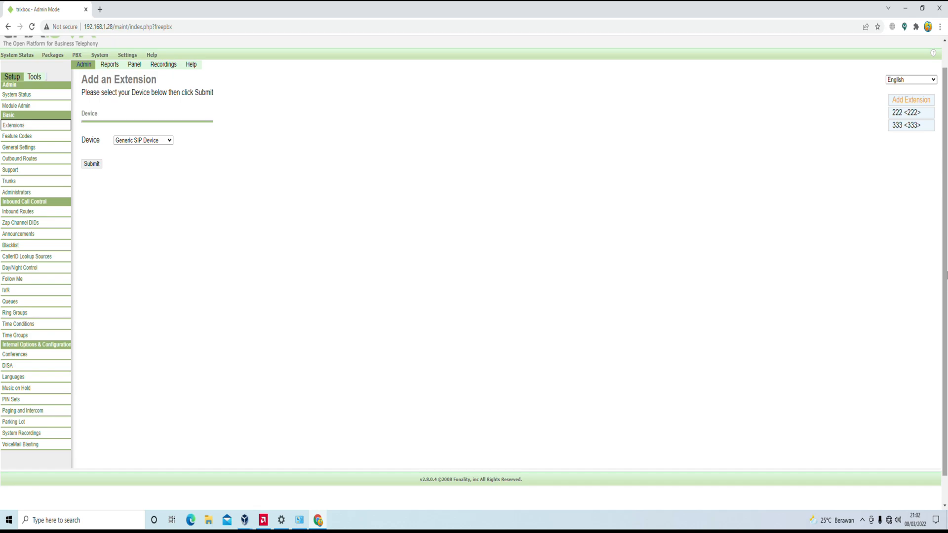
pyautogui.moveTo(947, 275); pyautogui.dragTo(946, 264)
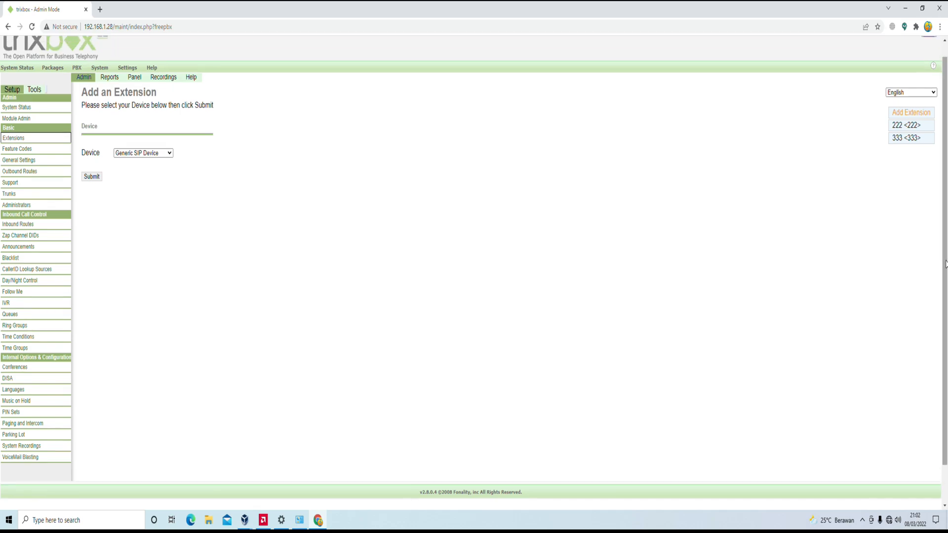